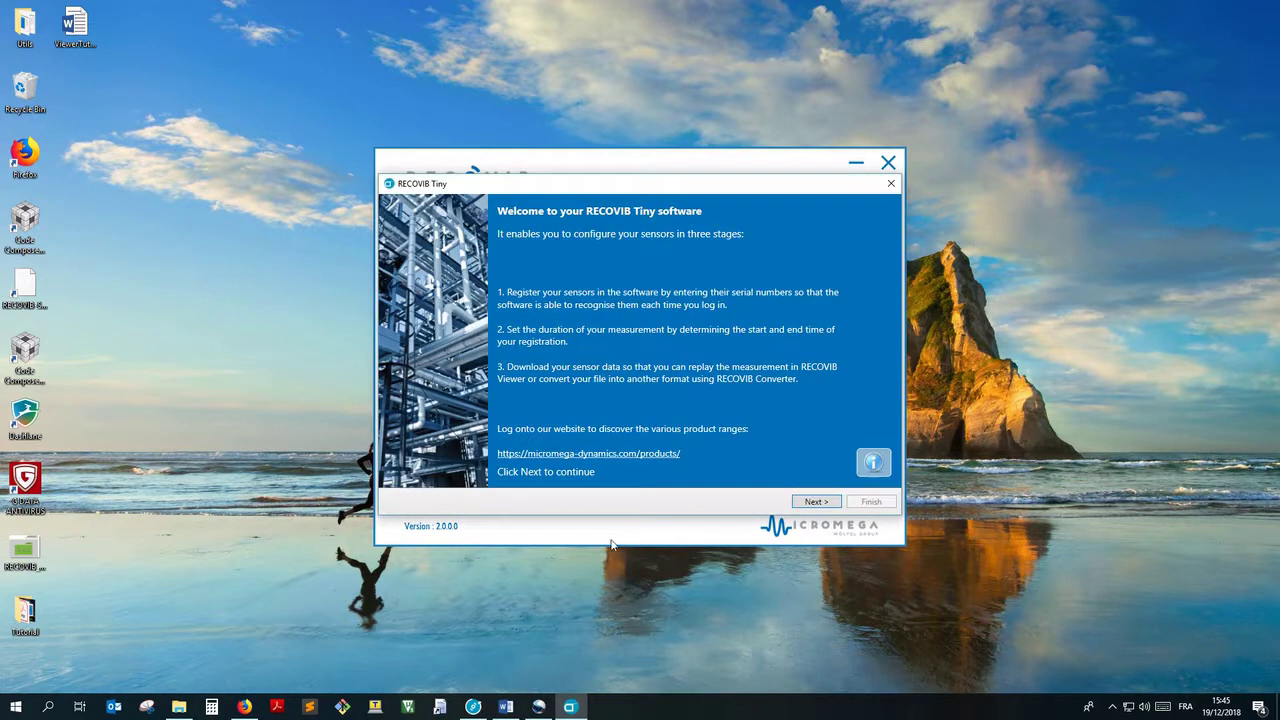
Step: Register a sensor with serial number 15300047 in the RECOVIB Tiny sensor management
{"action": "left_click", "coordinate": [806, 502]}
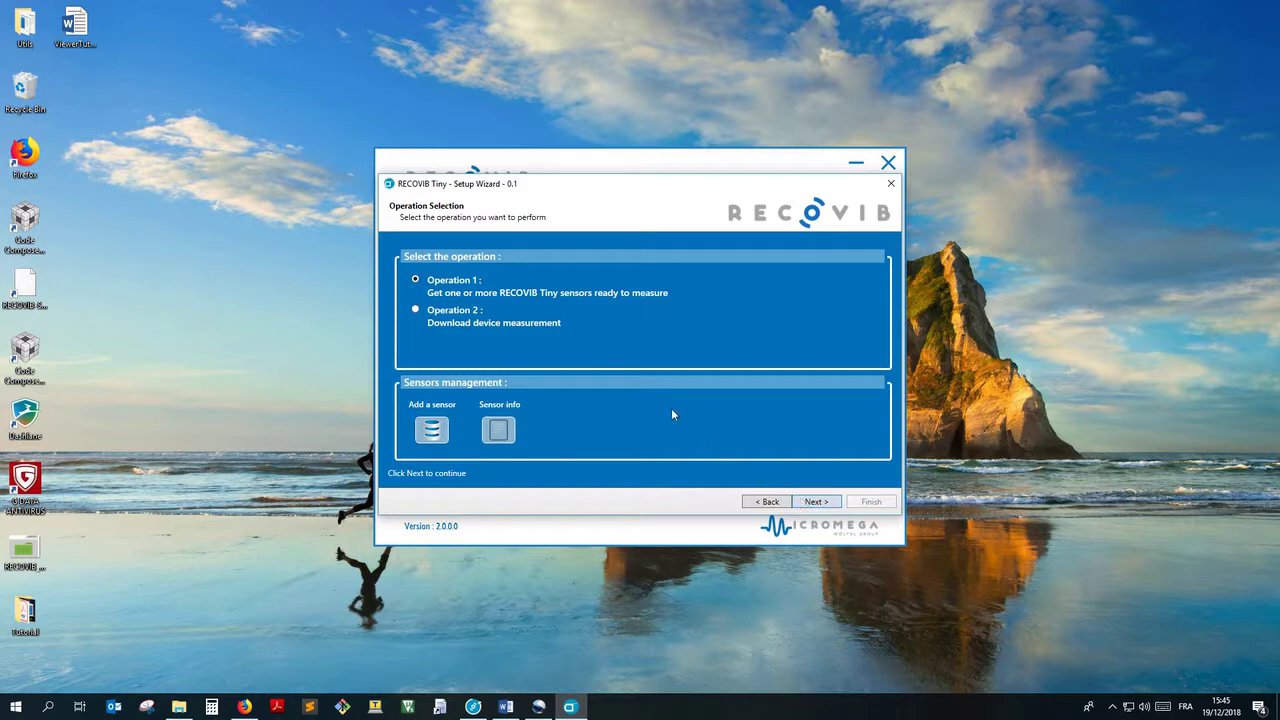
{"action": "left_click", "coordinate": [432, 432]}
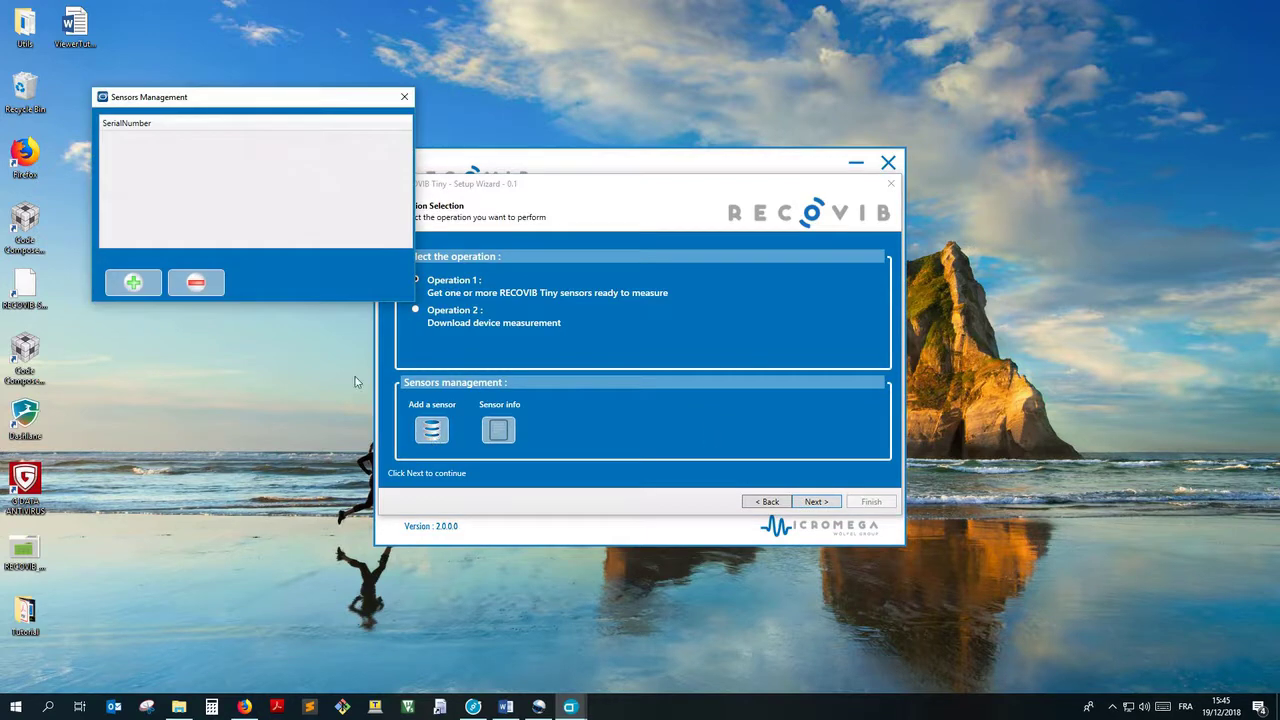
{"action": "left_click", "coordinate": [152, 289]}
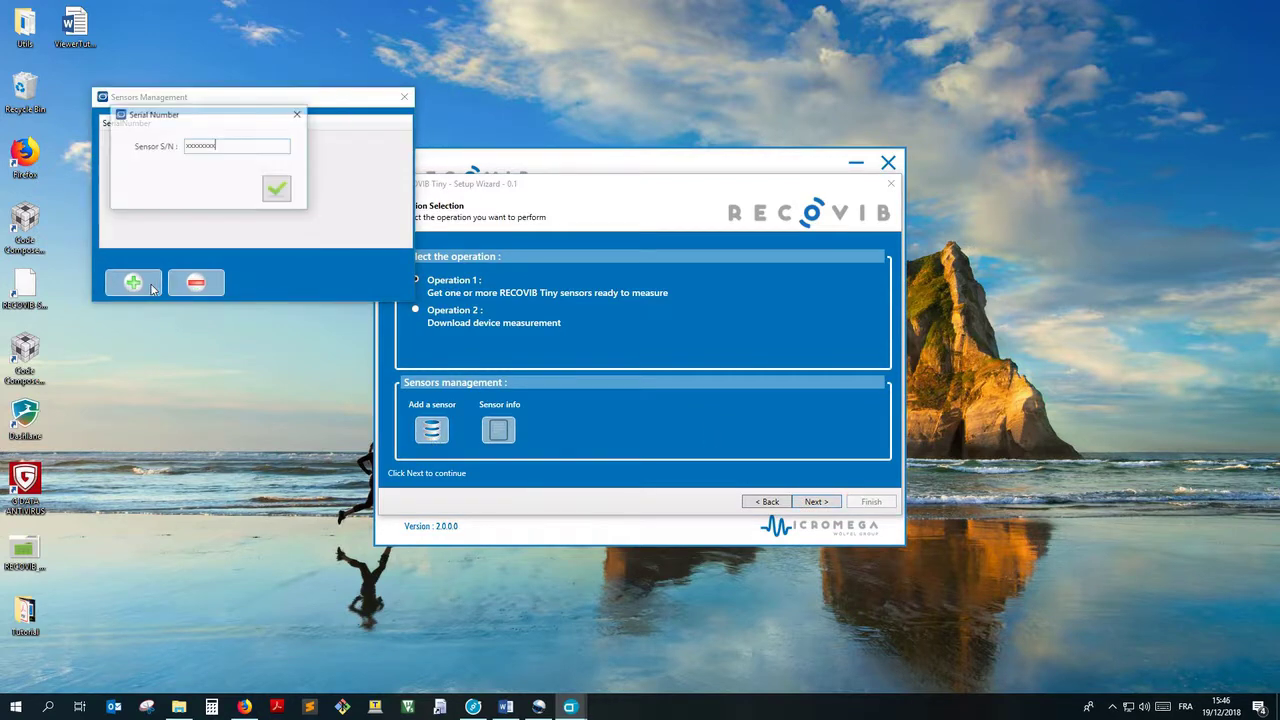
{"action": "left_click_drag", "start_coordinate": [237, 152], "coordinate": [114, 156]}
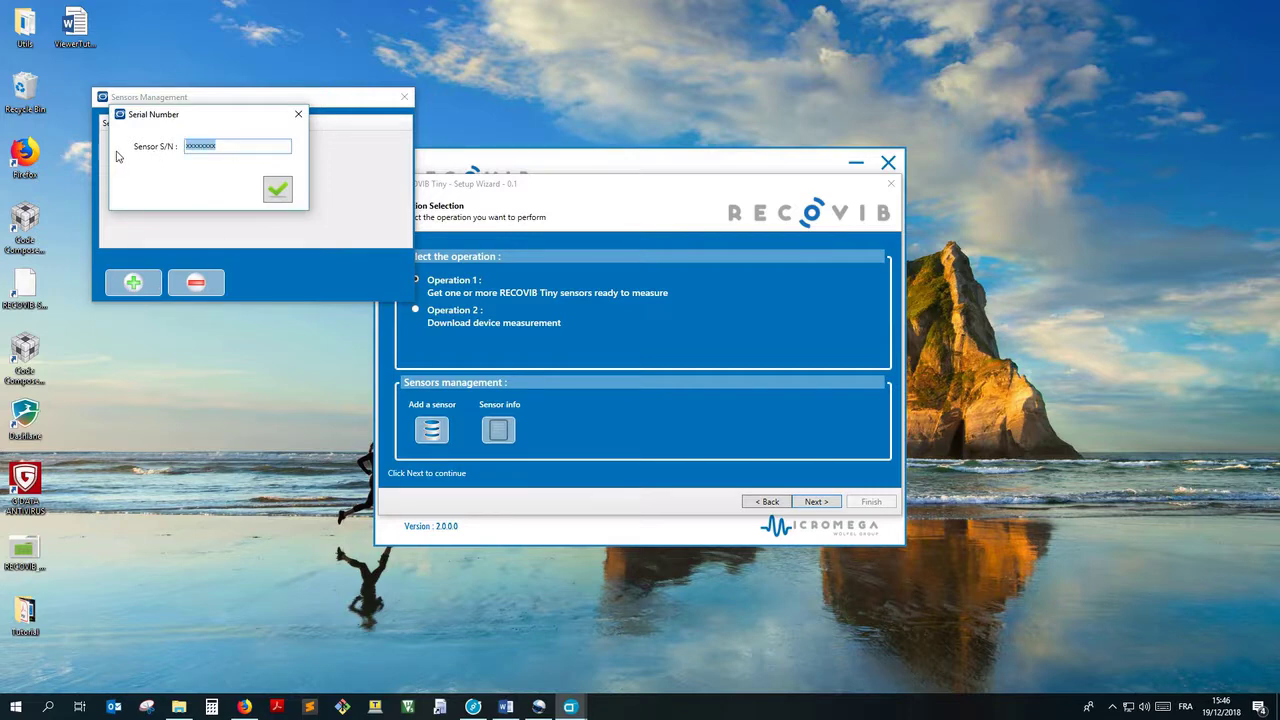
{"action": "type", "text": "15300047"}
{"action": "left_click", "coordinate": [277, 189]}
Step: Register a second sensor with serial number 15320022 and close the sensor management
{"action": "left_click", "coordinate": [153, 282]}
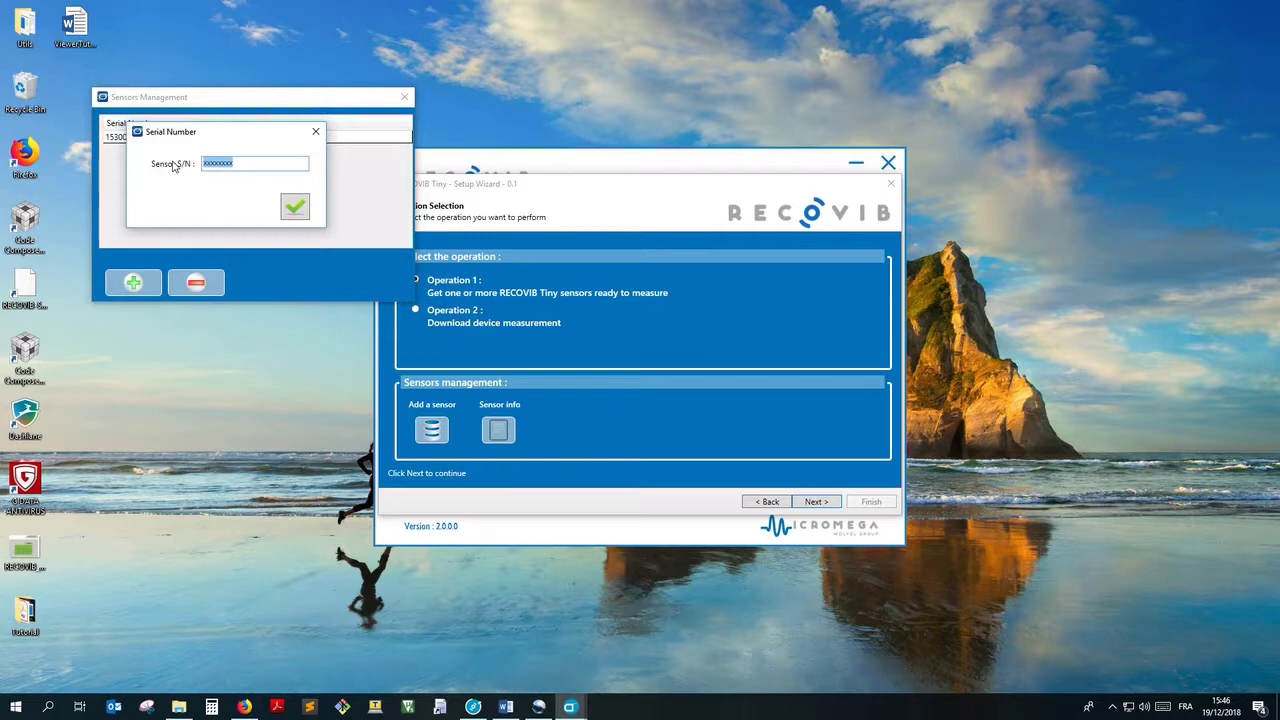
{"action": "type", "text": "15320022"}
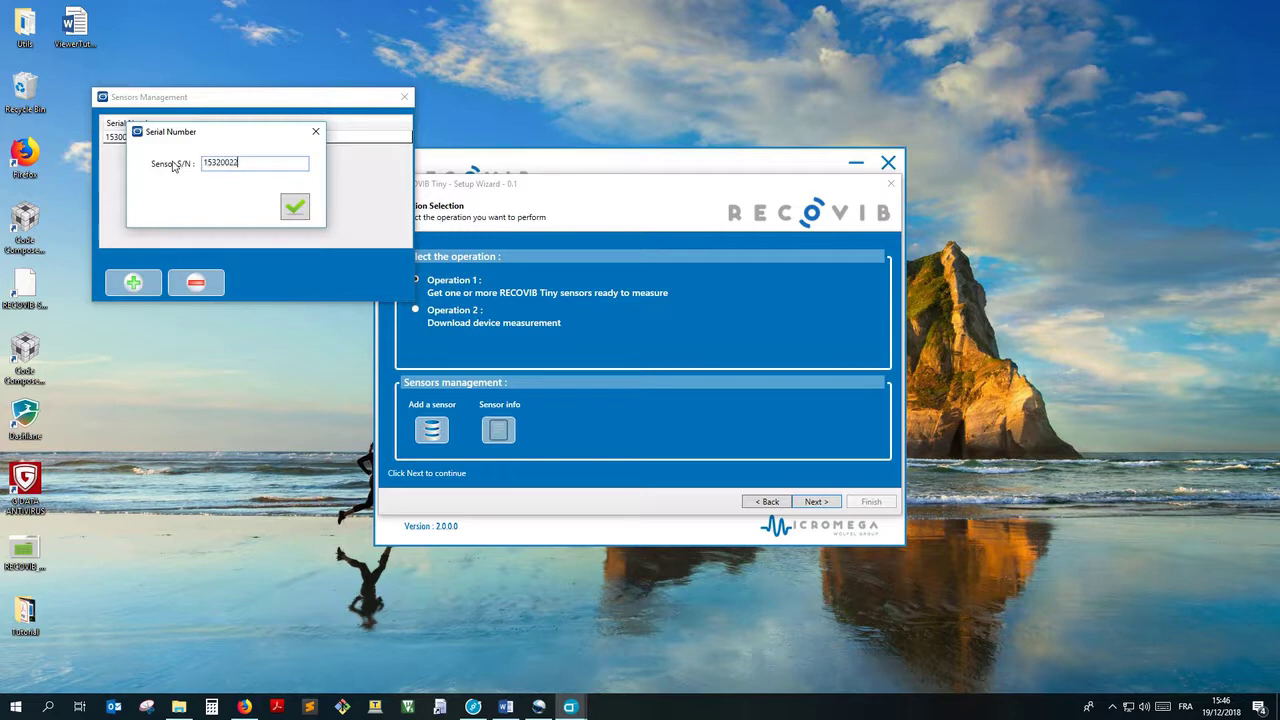
{"action": "left_click", "coordinate": [295, 207]}
{"action": "left_click", "coordinate": [404, 97]}
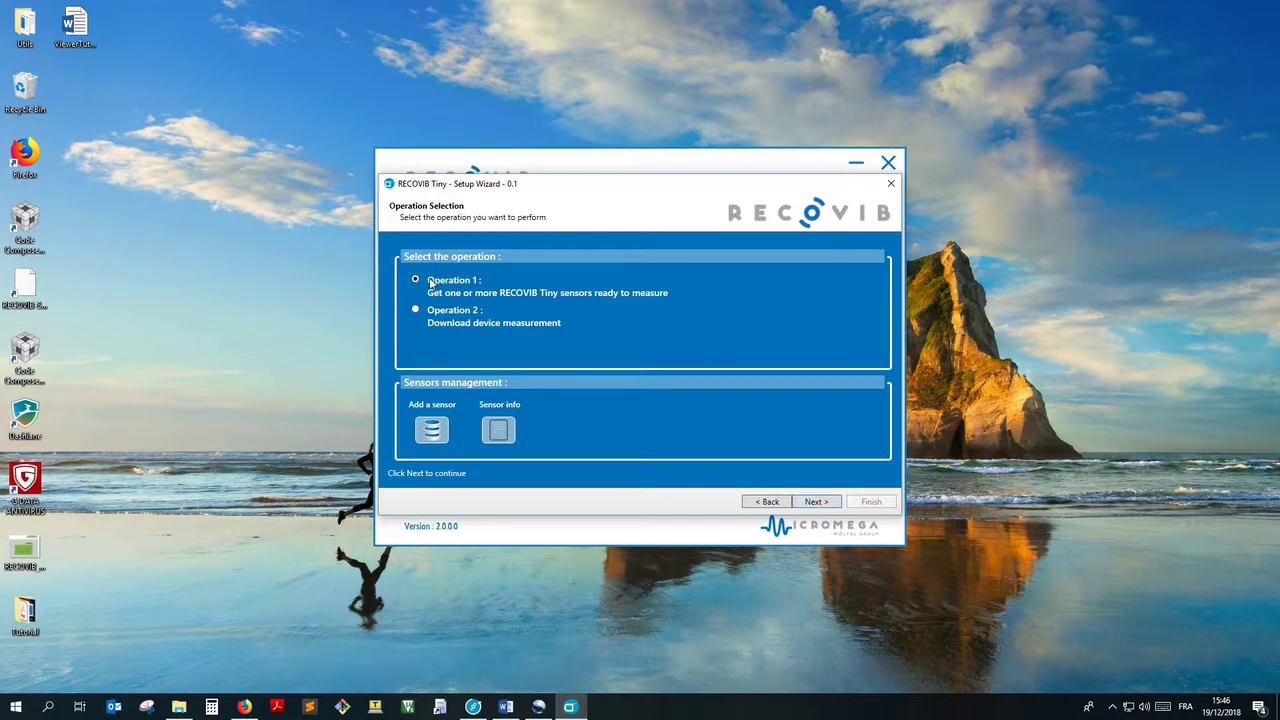
Step: Proceed with getting sensors ready to measure and select both 15300047 and 15320022 for the configuration
{"action": "left_click", "coordinate": [807, 502]}
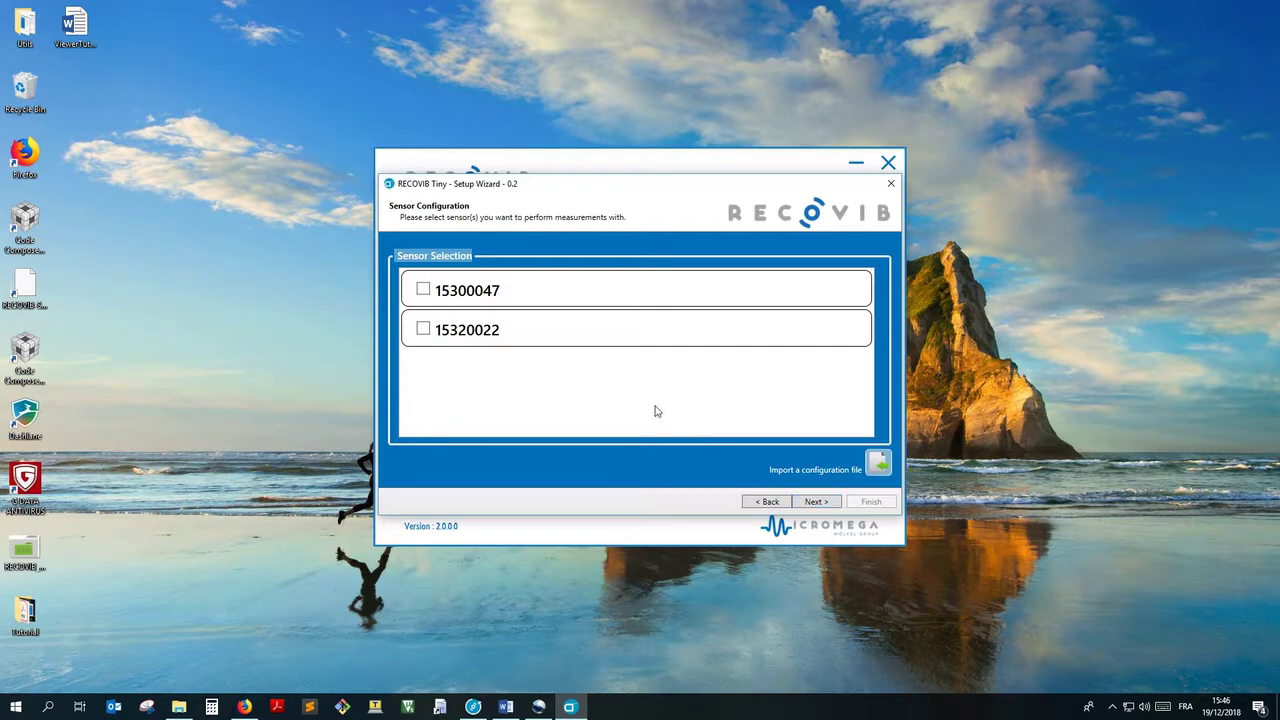
{"action": "left_click", "coordinate": [422, 291]}
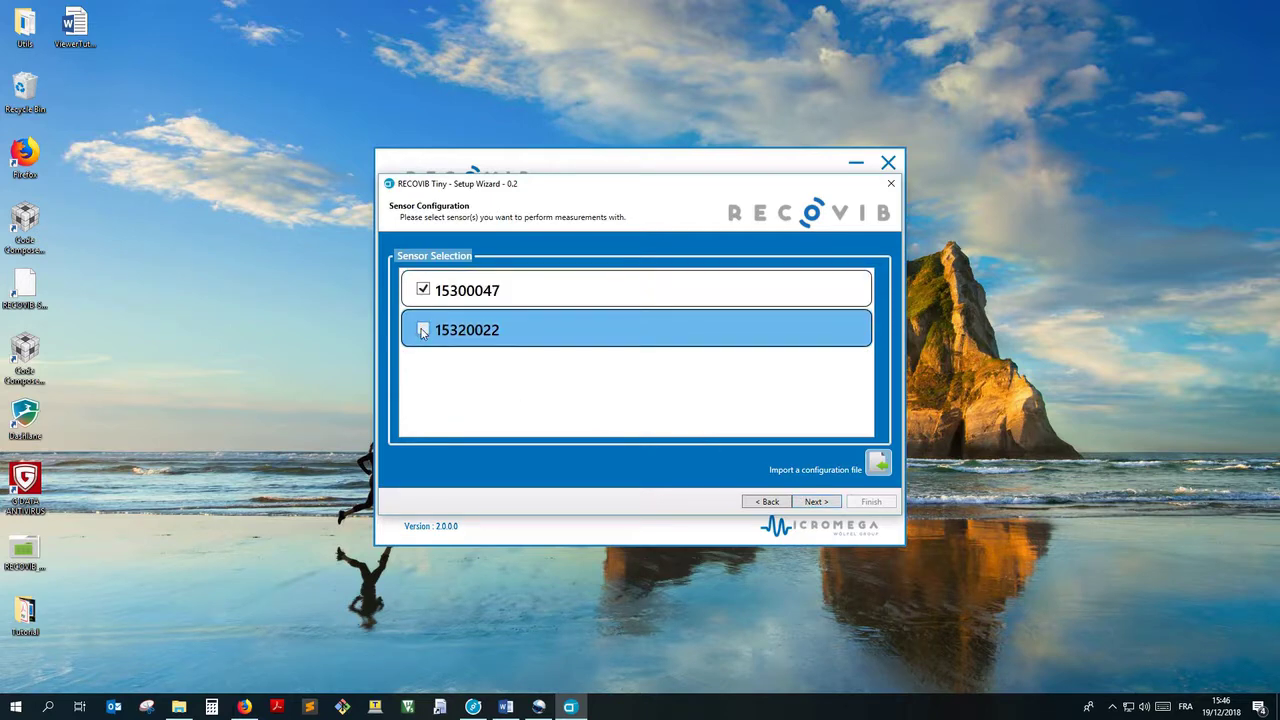
{"action": "left_click", "coordinate": [423, 329]}
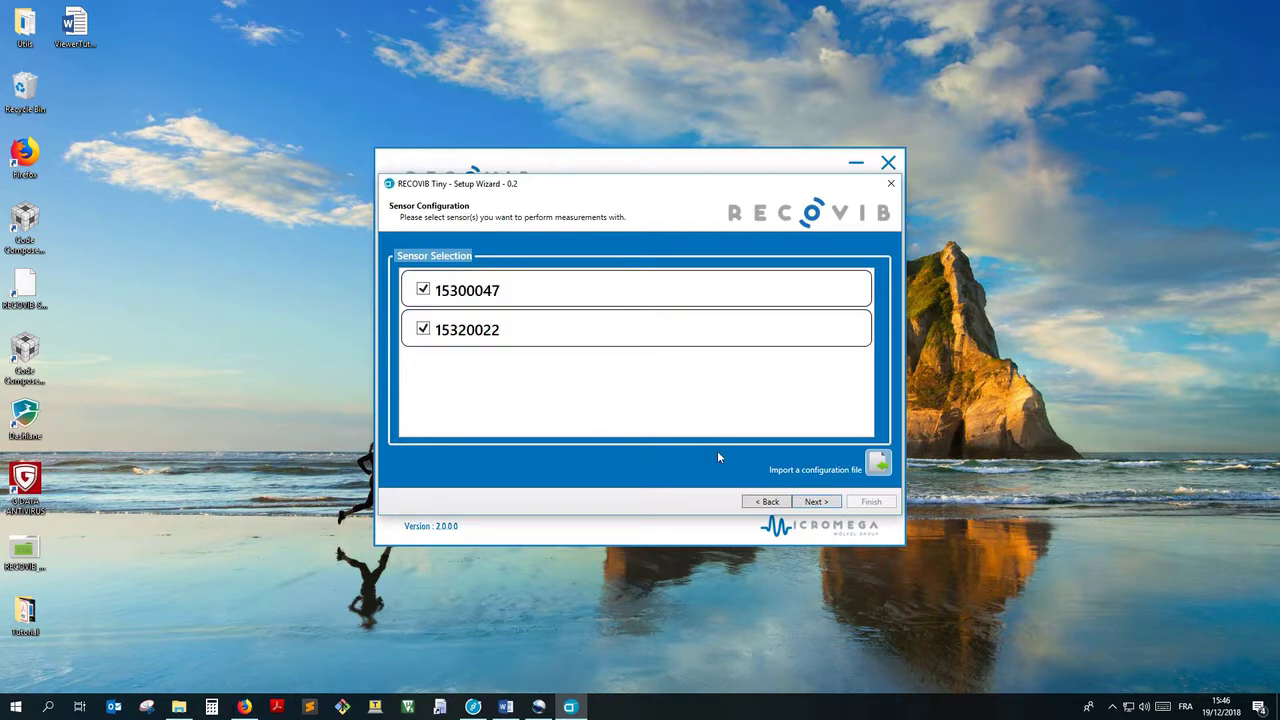
{"action": "left_click", "coordinate": [809, 502]}
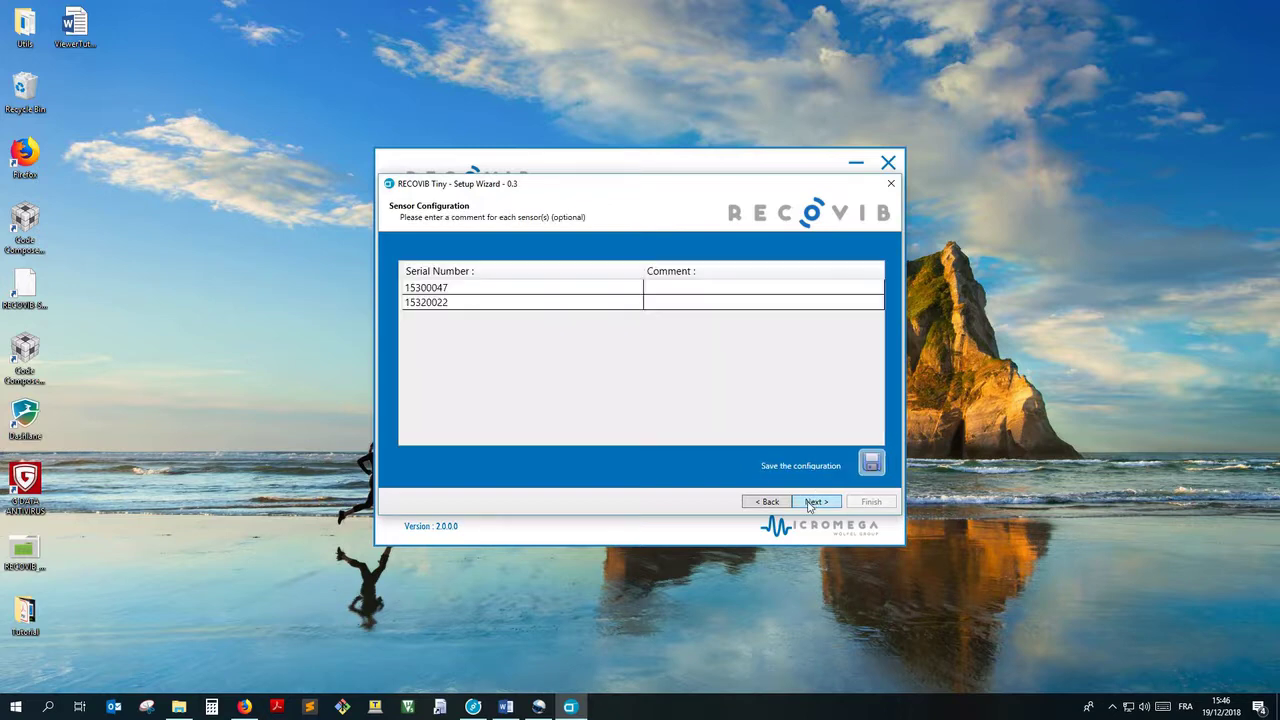
Step: Comment sensor 15300047 as "My first RECOVIB Tiny" and sensor 15320022 as "My second RECOVIB Tiny", and accept the comments
{"action": "left_click", "coordinate": [717, 289]}
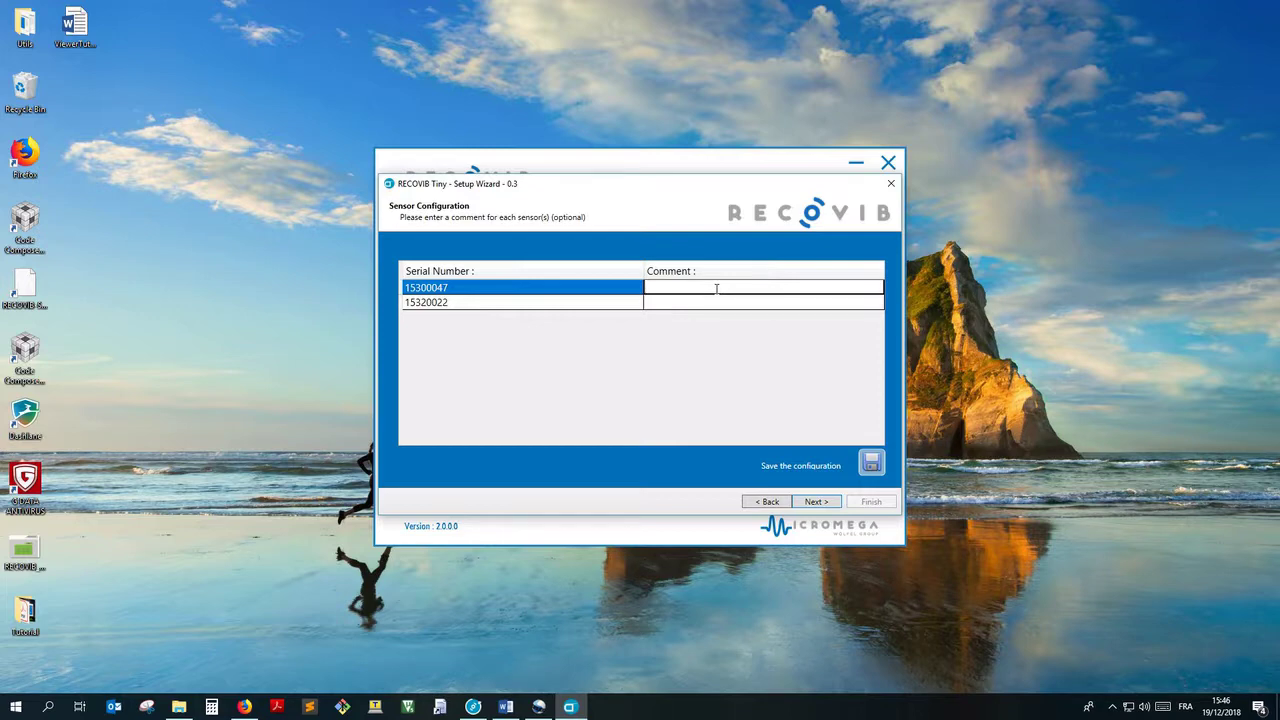
{"action": "type", "text": "My first RECOVIB Tiny"}
{"action": "left_click", "coordinate": [649, 288], "text": "shift"}
{"action": "key", "text": "ctrl+c"}
{"action": "left_click", "coordinate": [664, 303]}
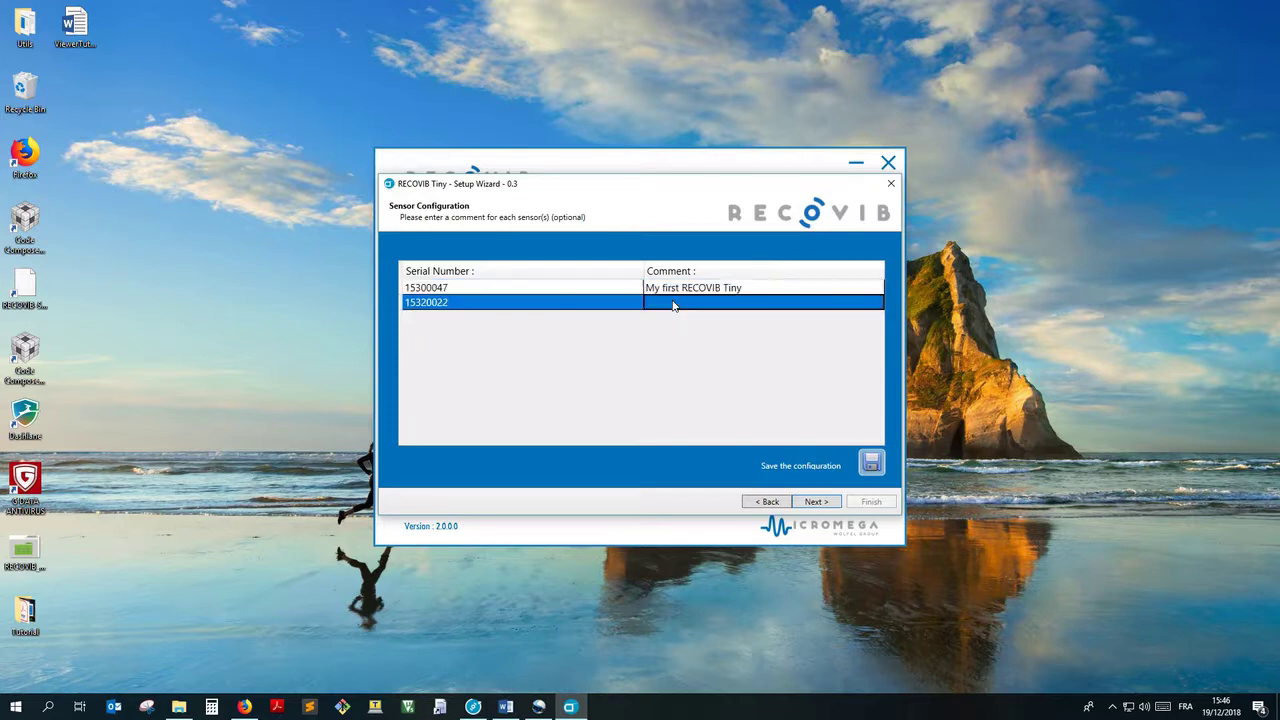
{"action": "left_click", "coordinate": [668, 302]}
{"action": "key", "text": "ctrl+v"}
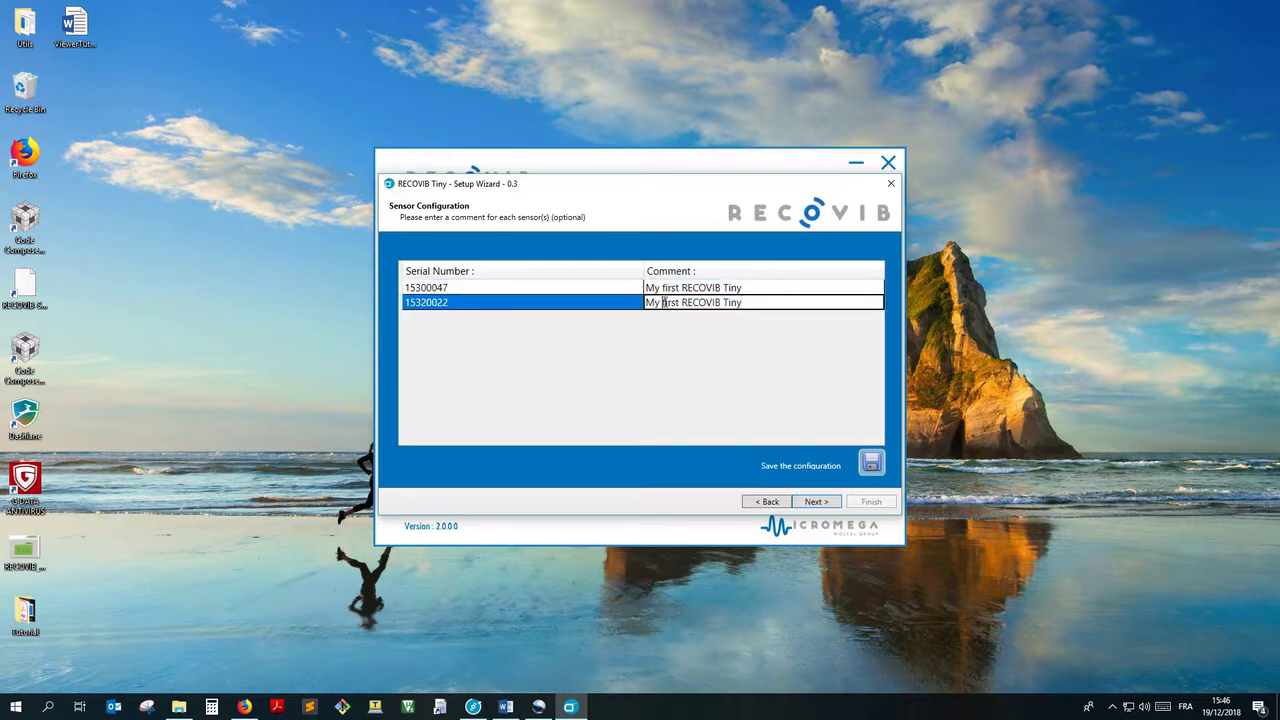
{"action": "left_click_drag", "start_coordinate": [662, 302], "coordinate": [679, 302]}
{"action": "type", "text": "second"}
{"action": "left_click", "coordinate": [818, 502]}
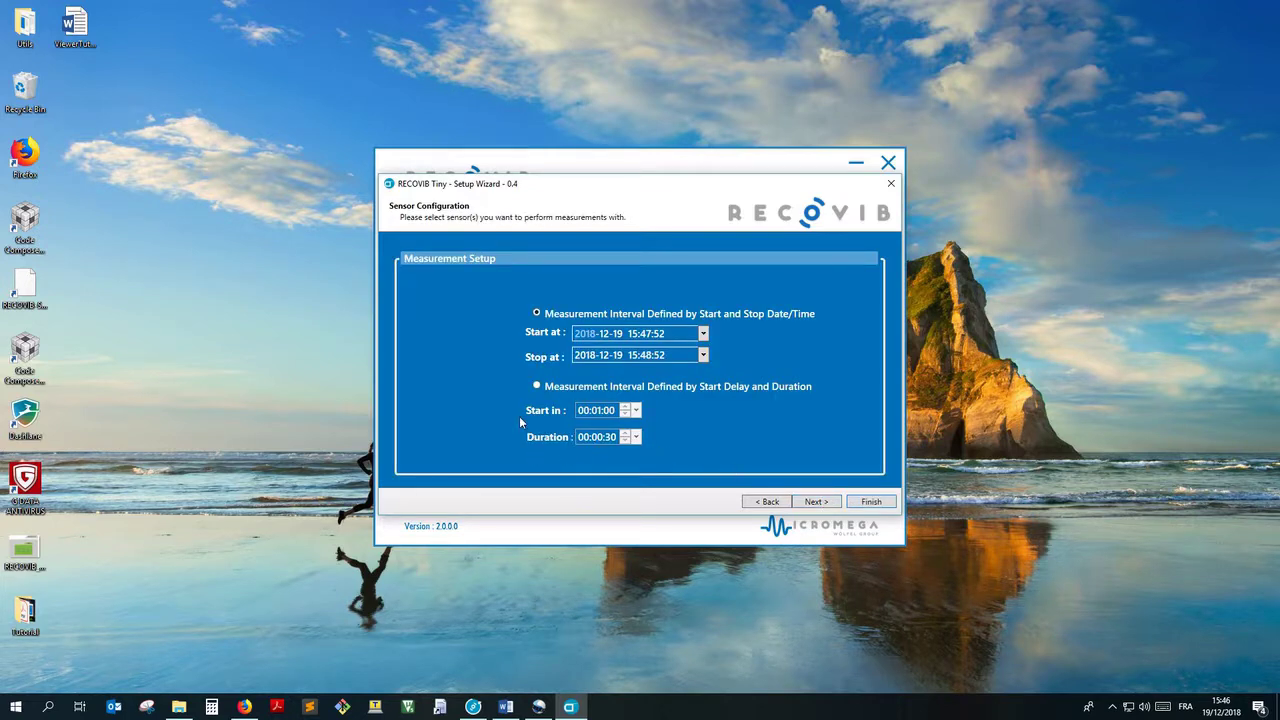
Step: Define the measurement interval by start delay and duration, with a duration of 20 seconds, and continue to the device setup
{"action": "left_click", "coordinate": [536, 389]}
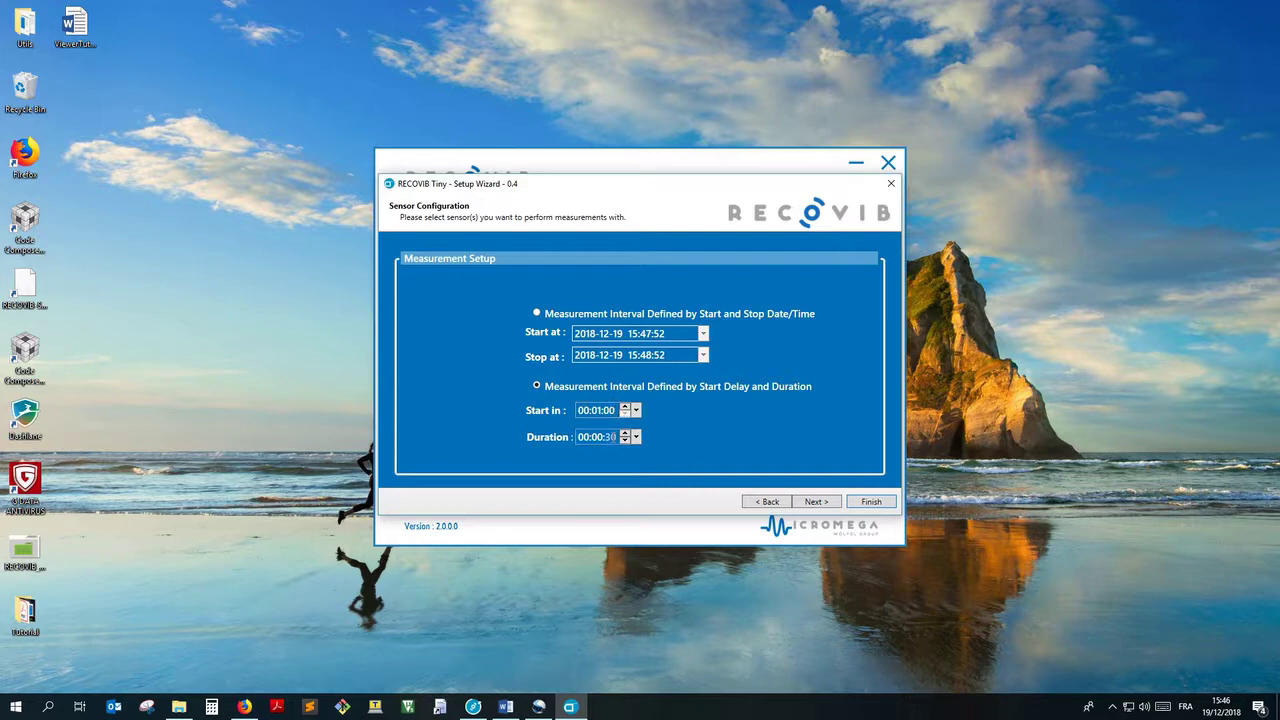
{"action": "left_click", "coordinate": [611, 437]}
{"action": "type", "text": "20"}
{"action": "left_click", "coordinate": [815, 501]}
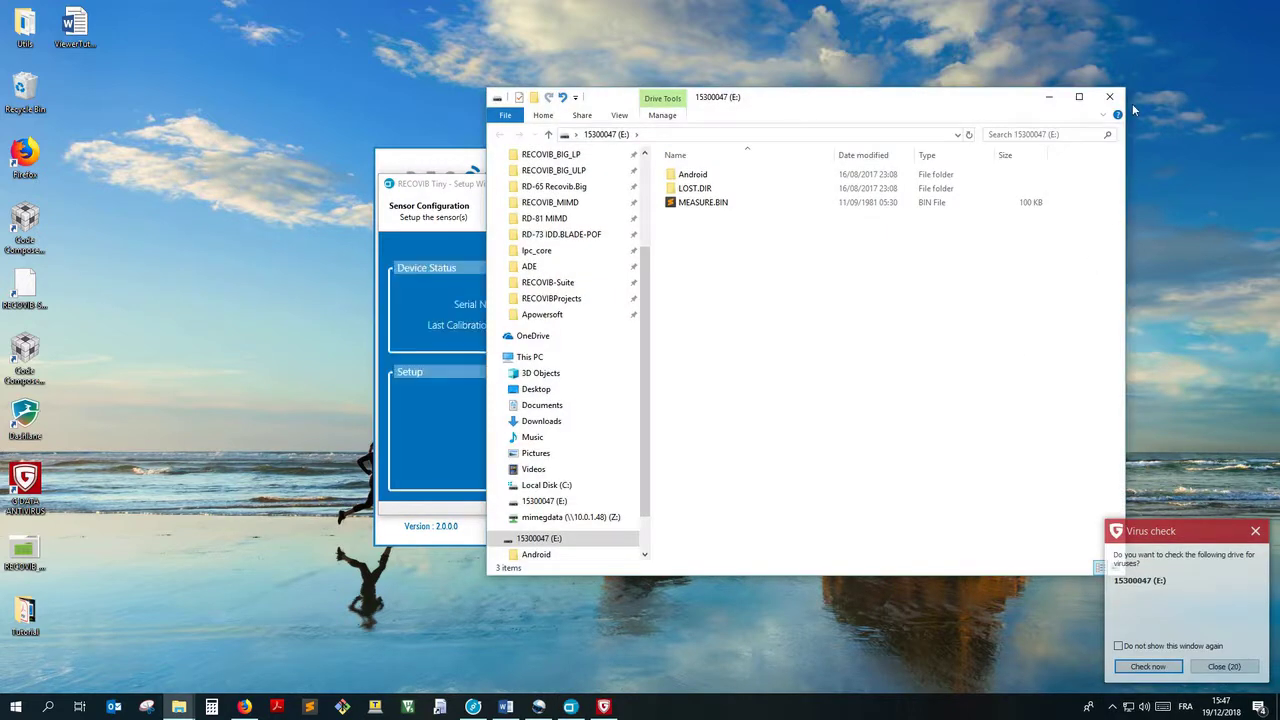
Step: Dismiss the drive pop-ups and set up device 15300047 with a +/- 6g range, agreeing to erase its SD card measurements
{"action": "left_click", "coordinate": [1109, 97]}
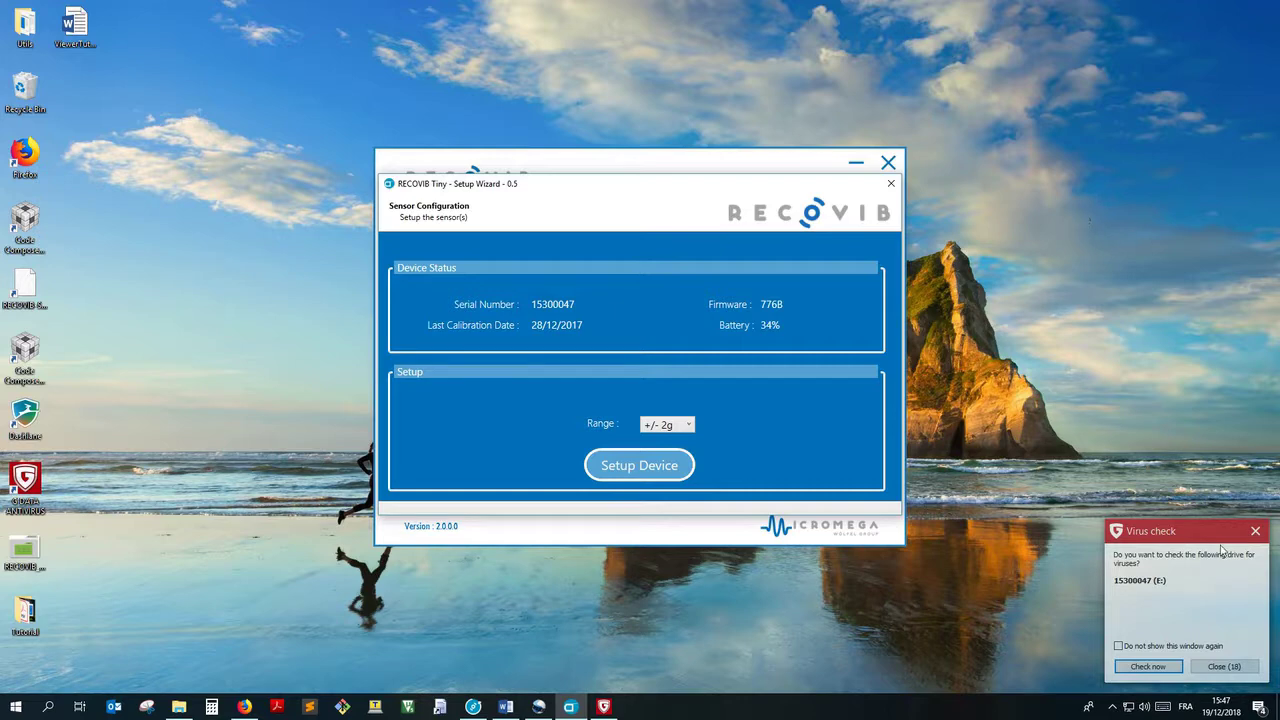
{"action": "left_click", "coordinate": [1255, 531]}
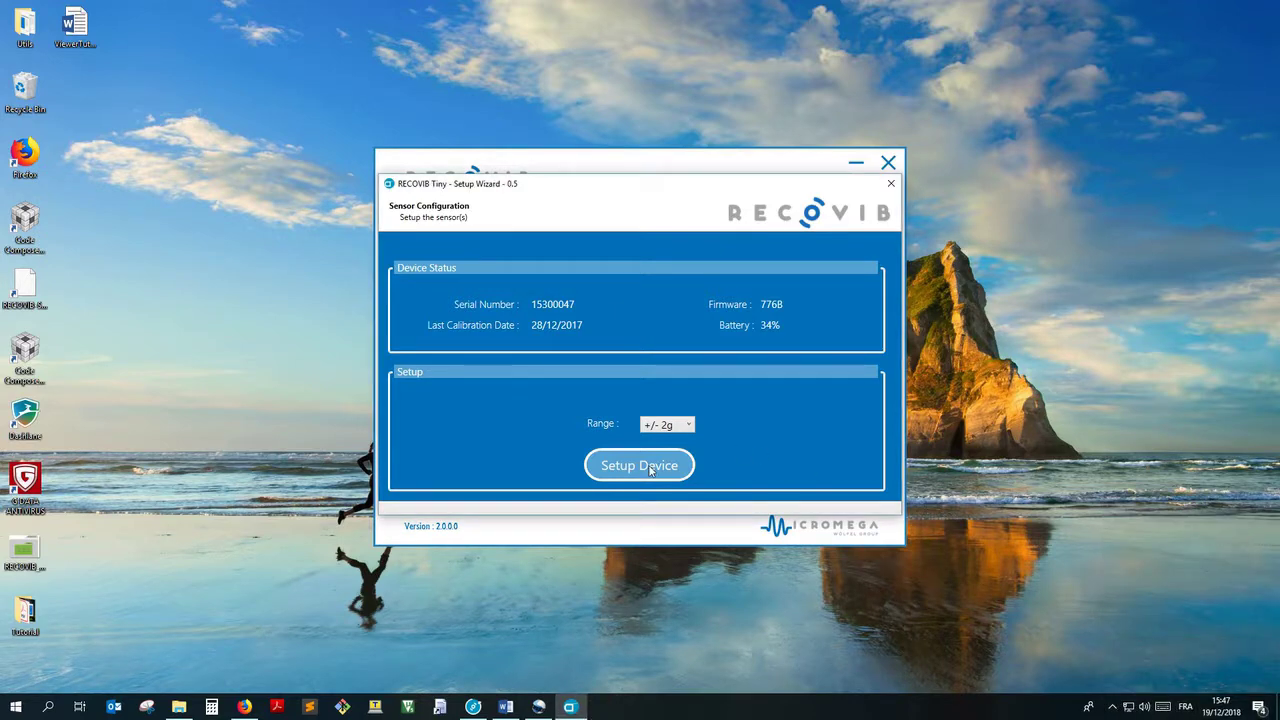
{"action": "left_click", "coordinate": [672, 426]}
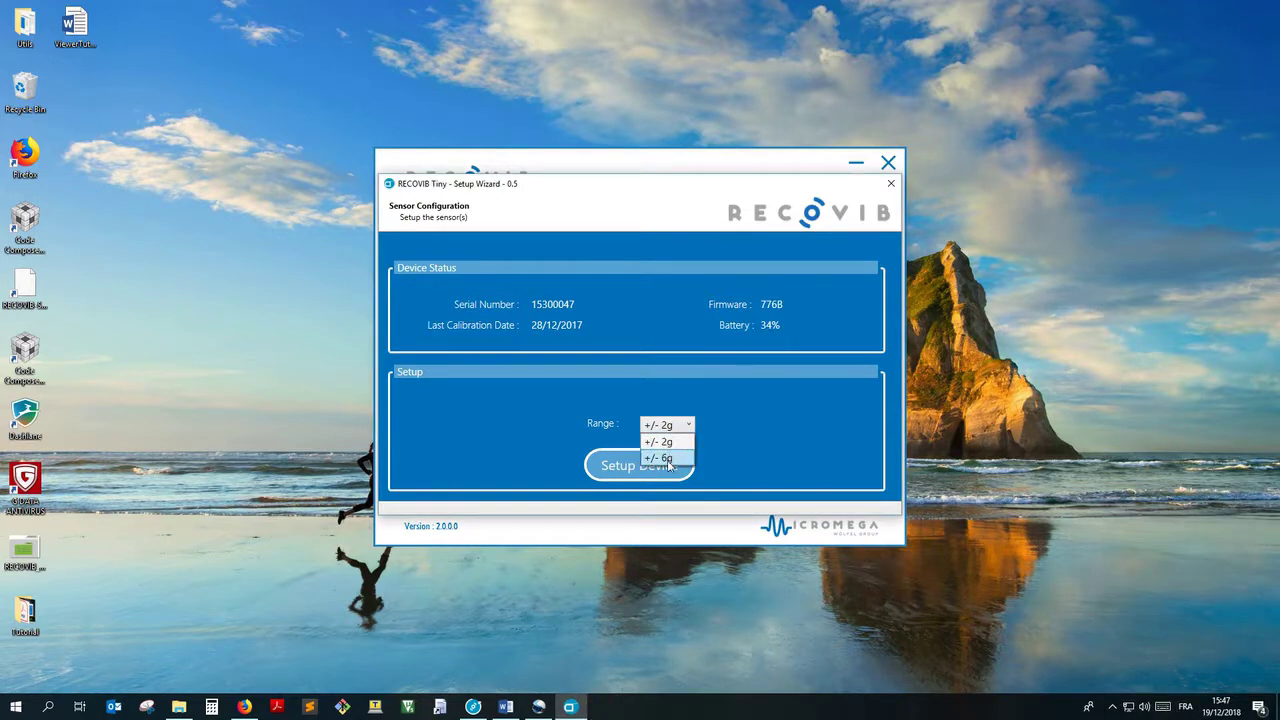
{"action": "left_click", "coordinate": [669, 457]}
{"action": "left_click", "coordinate": [670, 467]}
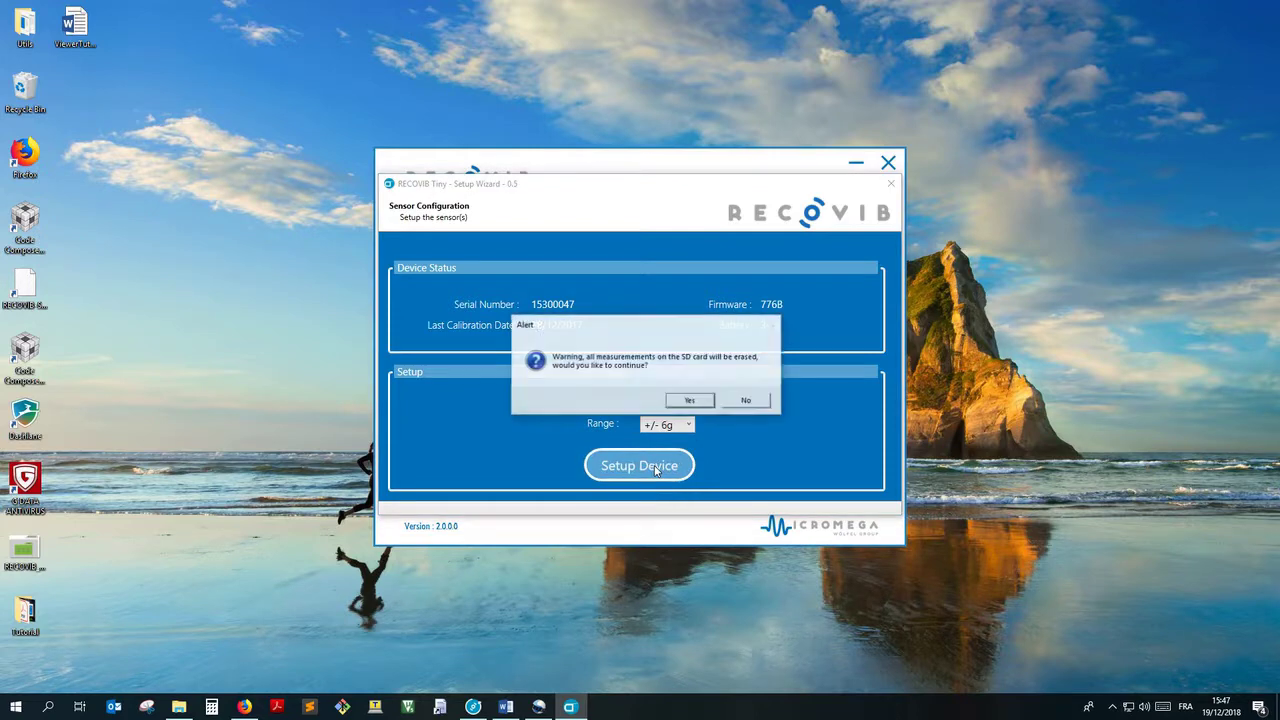
{"action": "left_click", "coordinate": [689, 402]}
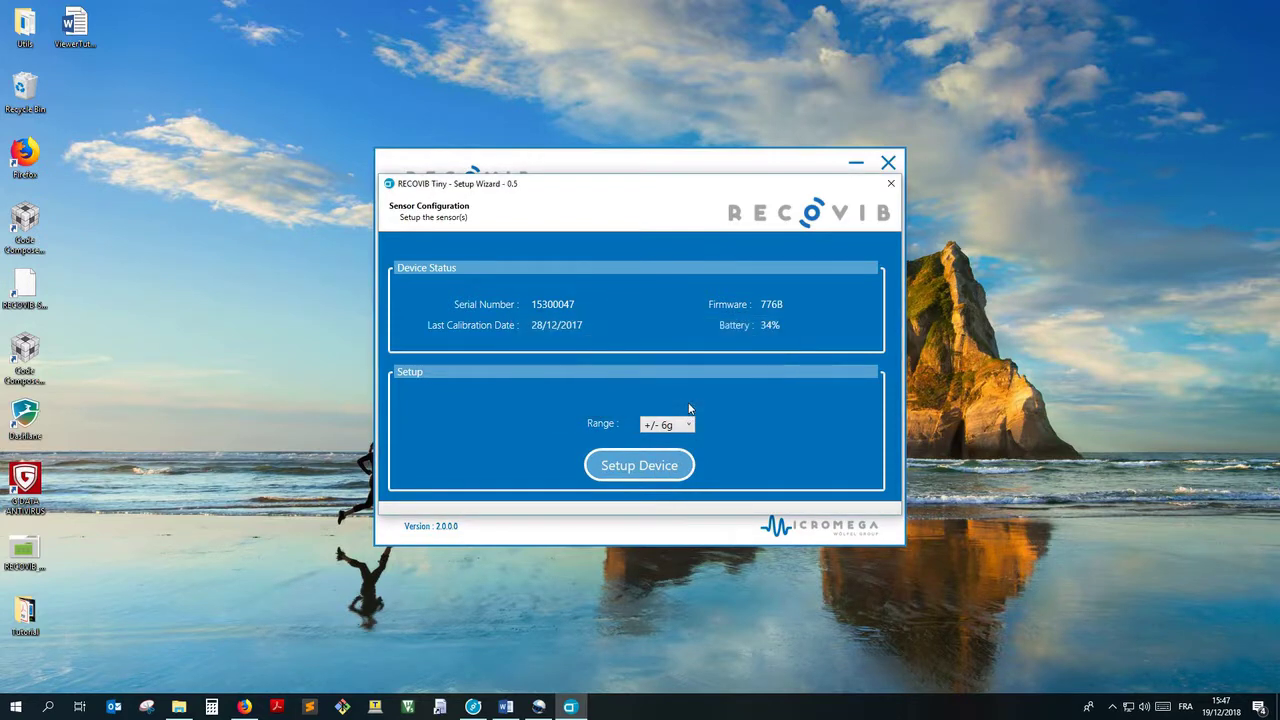
{"action": "left_click", "coordinate": [667, 394]}
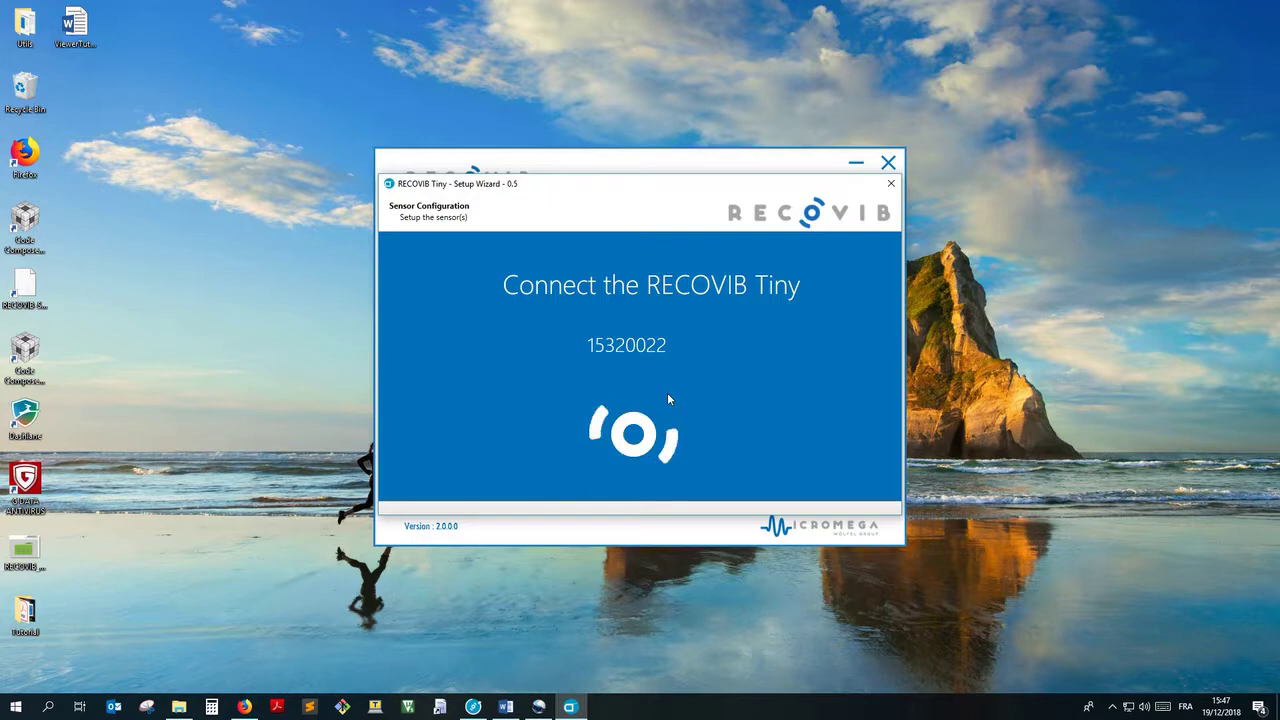
Step: Dismiss the drive pop-ups and set up device 15320022, agreeing to erase its SD card measurements
{"action": "left_click", "coordinate": [1255, 531]}
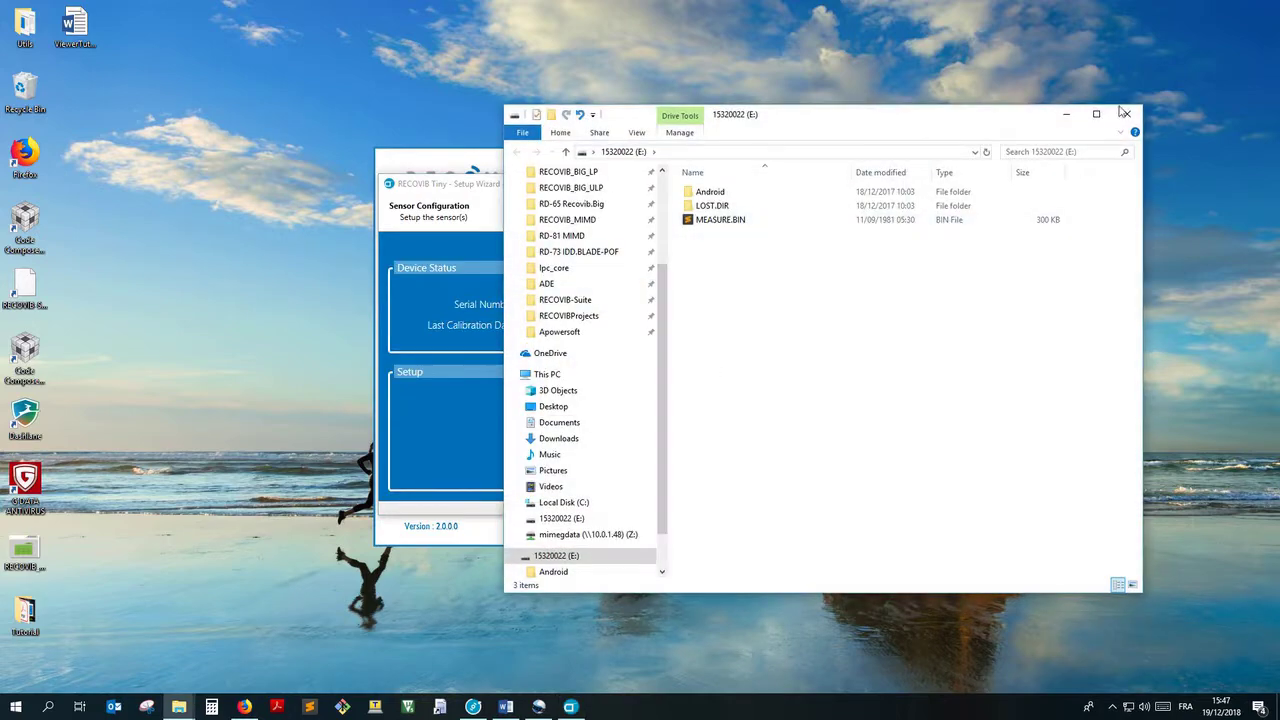
{"action": "left_click", "coordinate": [1127, 113]}
{"action": "left_click", "coordinate": [708, 400]}
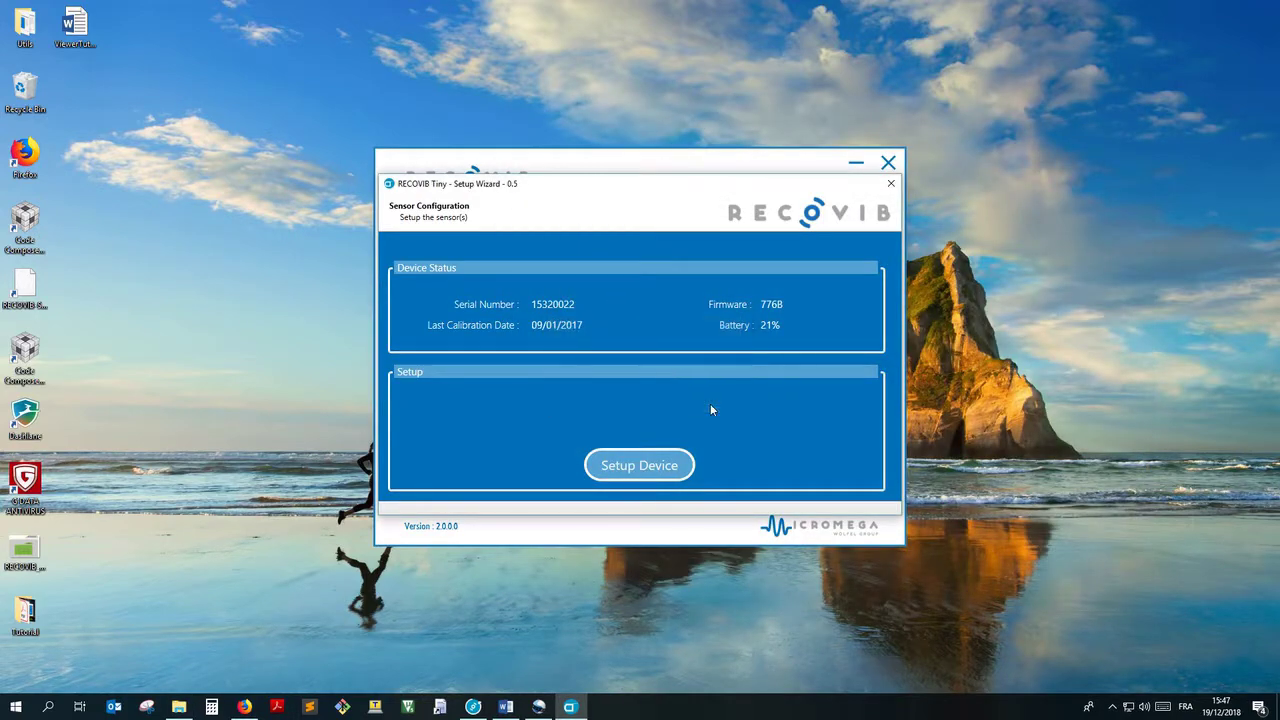
{"action": "left_click", "coordinate": [652, 474]}
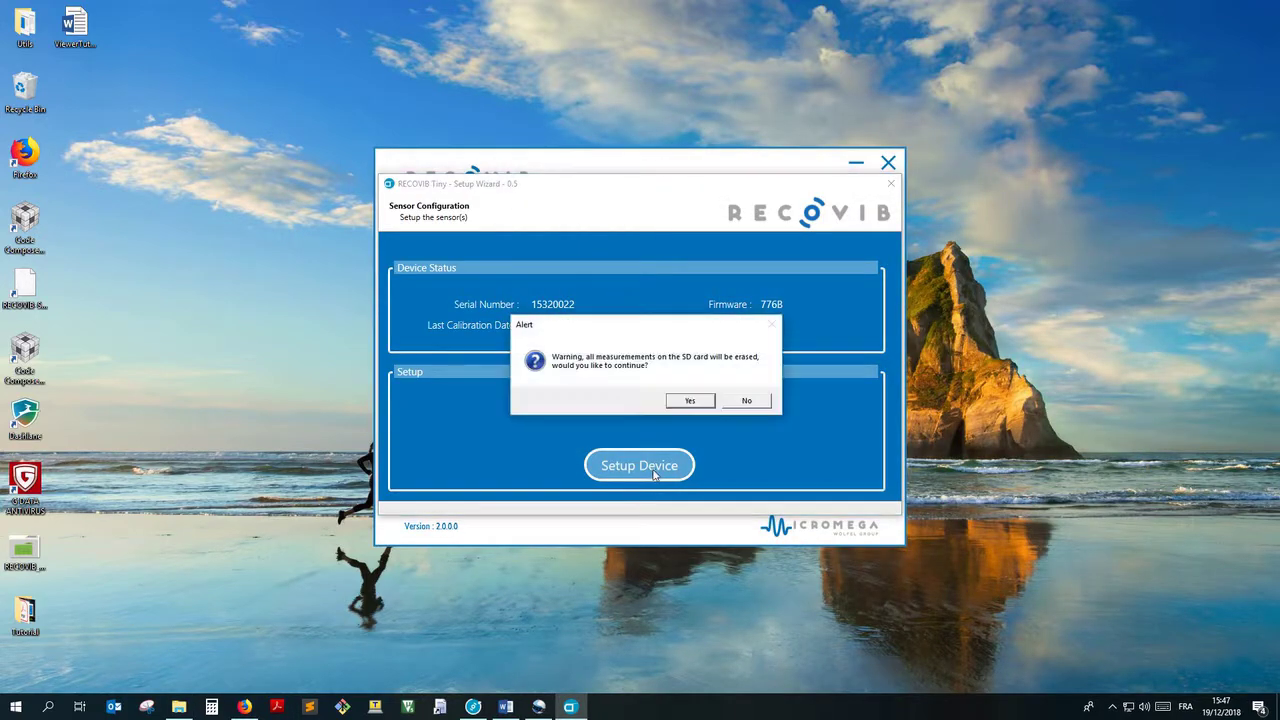
{"action": "left_click", "coordinate": [682, 402]}
{"action": "left_click", "coordinate": [669, 400]}
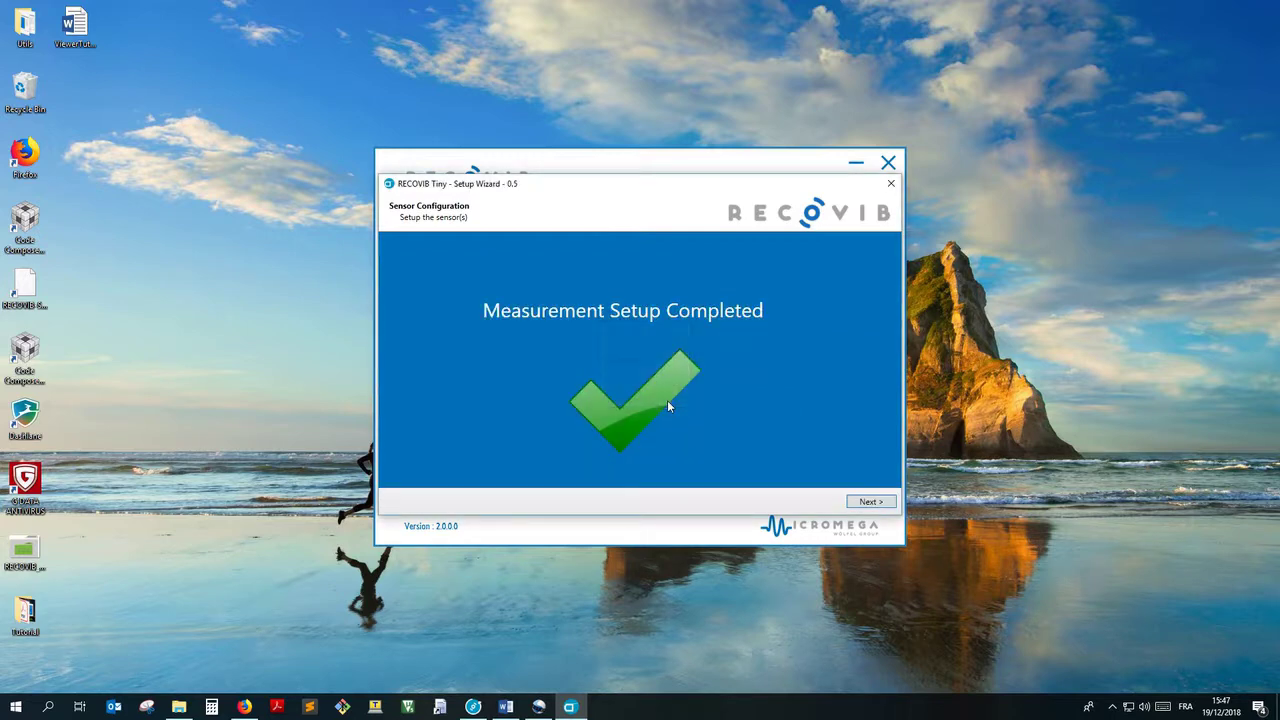
Step: Continue to the measurement configuration summary, finish it and quit the setup wizard
{"action": "left_click", "coordinate": [865, 503]}
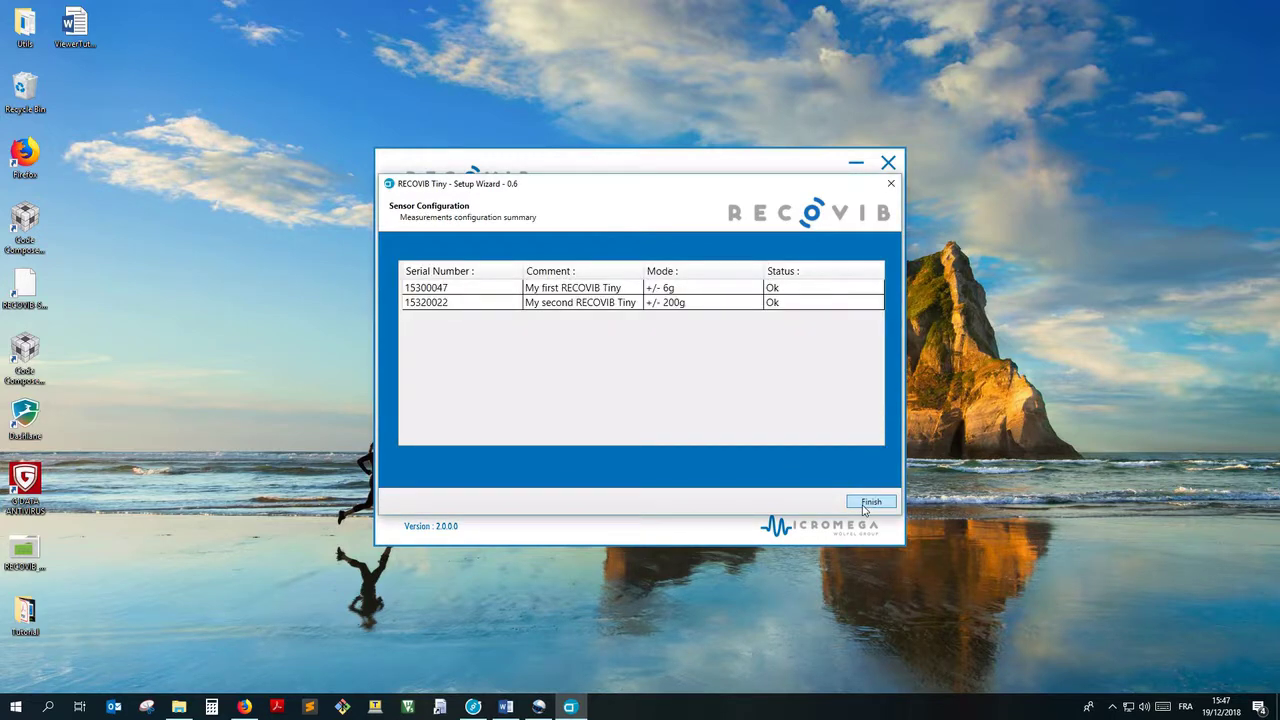
{"action": "left_click", "coordinate": [865, 505]}
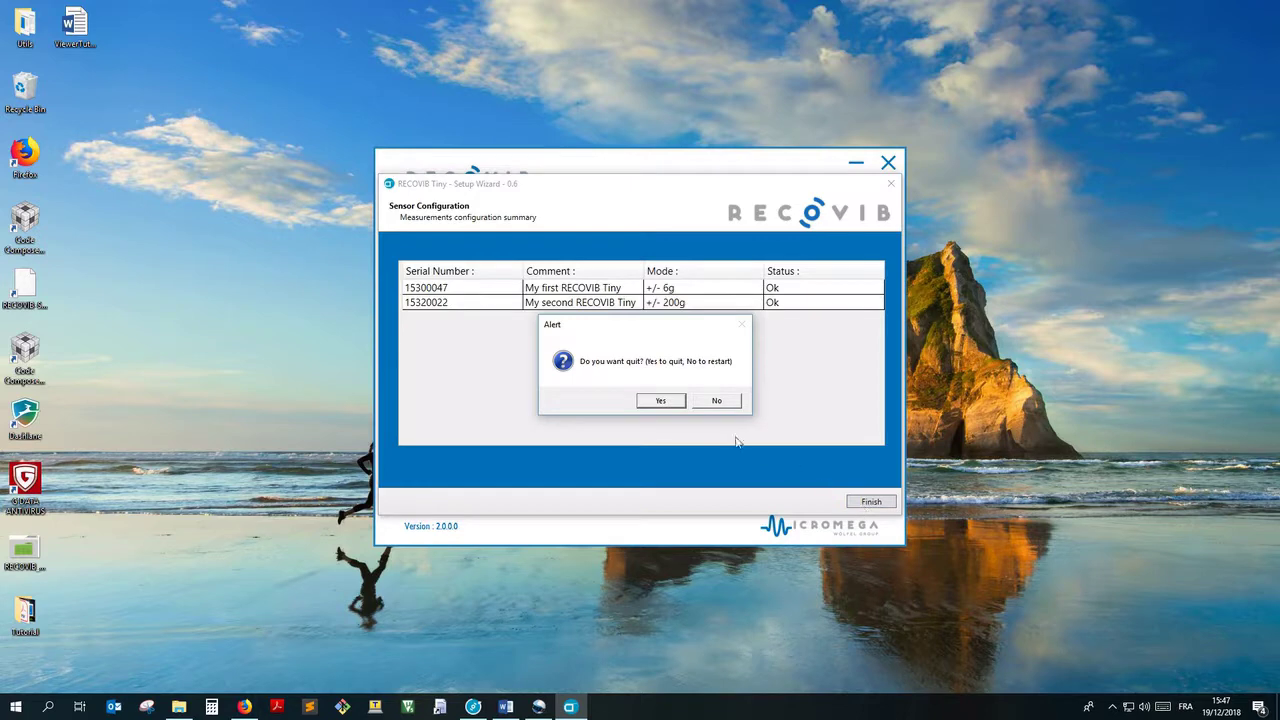
{"action": "left_click", "coordinate": [672, 404]}
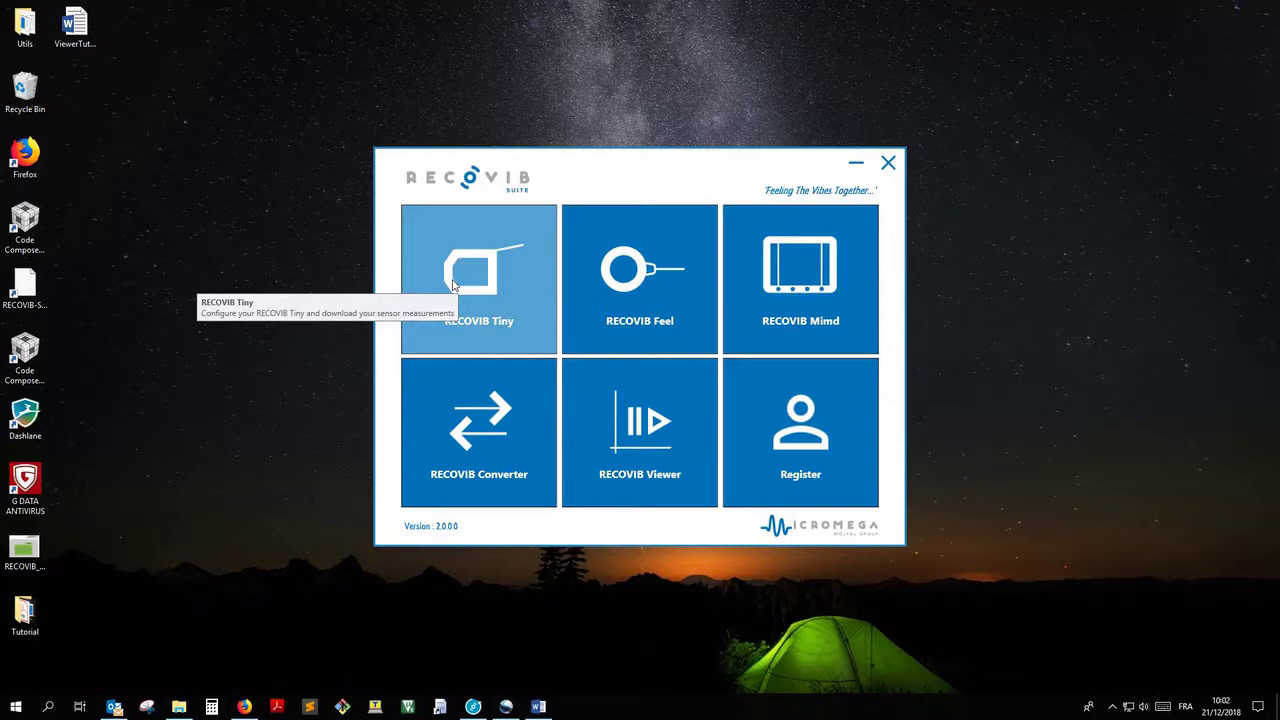
Step: Reopen RECOVIB Tiny, choose the device measurement download operation and accept sensors 15300047 and 15320022
{"action": "left_click", "coordinate": [453, 285]}
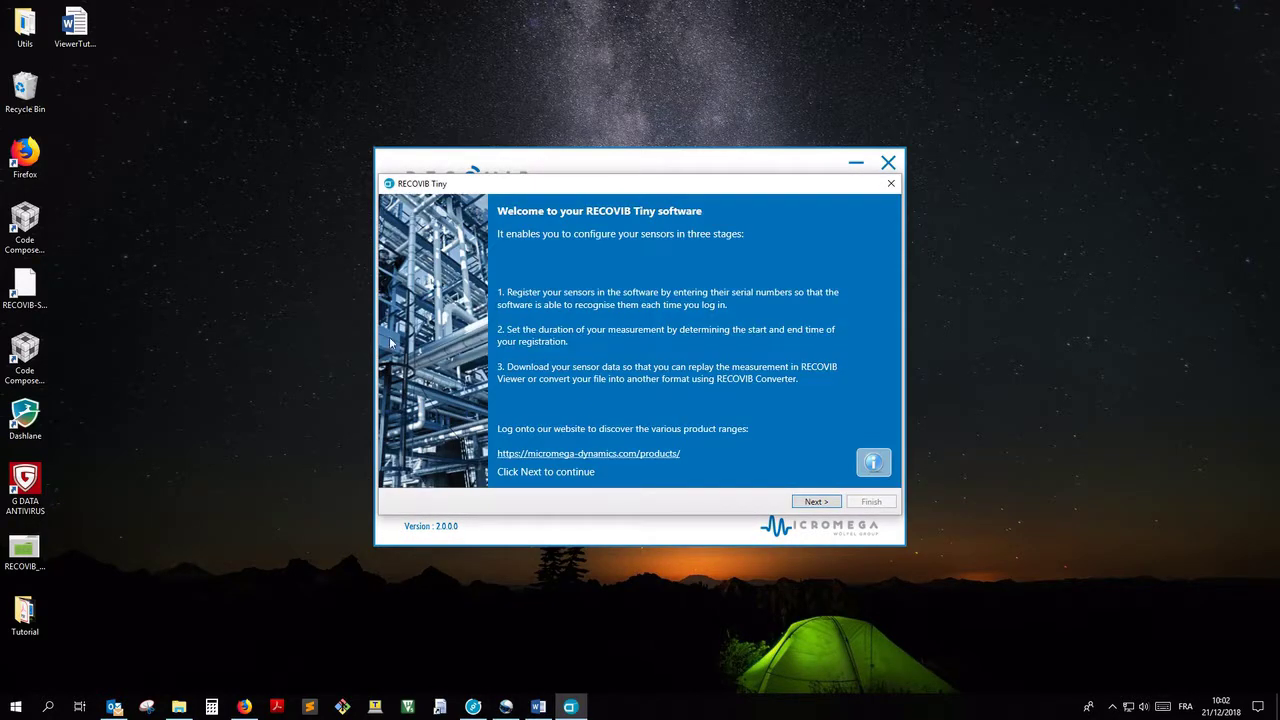
{"action": "left_click", "coordinate": [806, 502]}
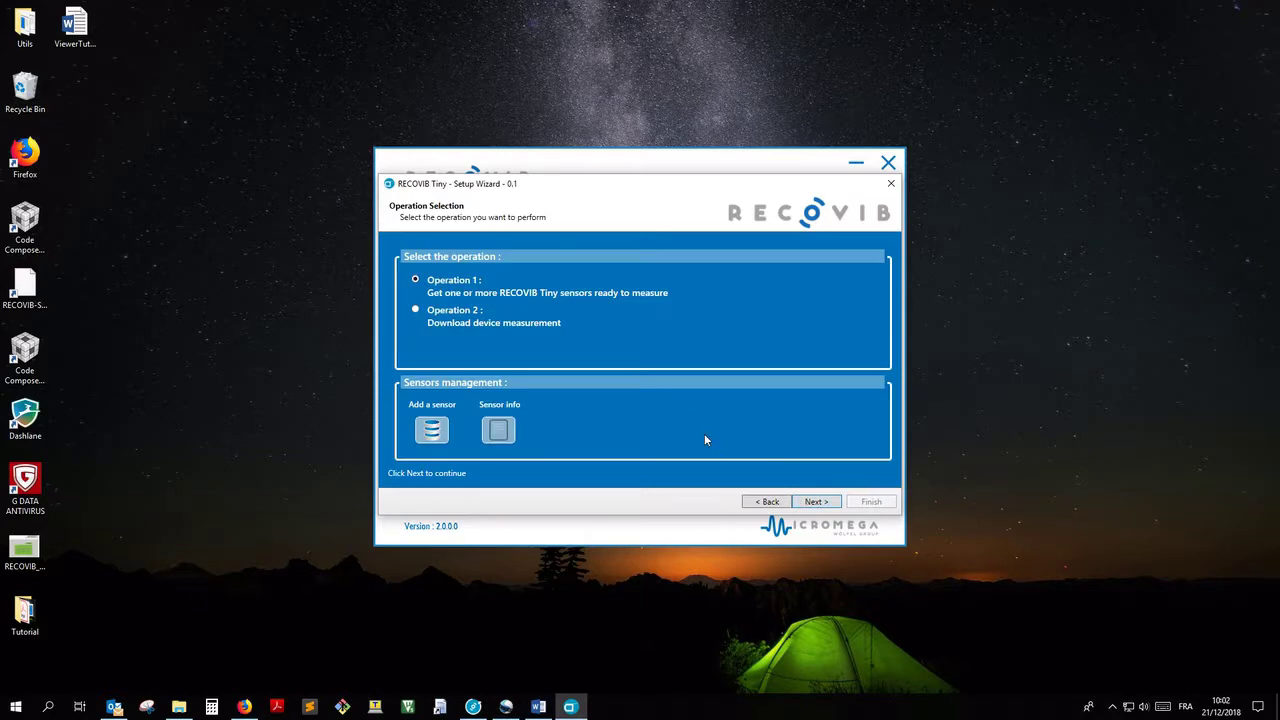
{"action": "left_click", "coordinate": [469, 317]}
{"action": "left_click", "coordinate": [820, 502]}
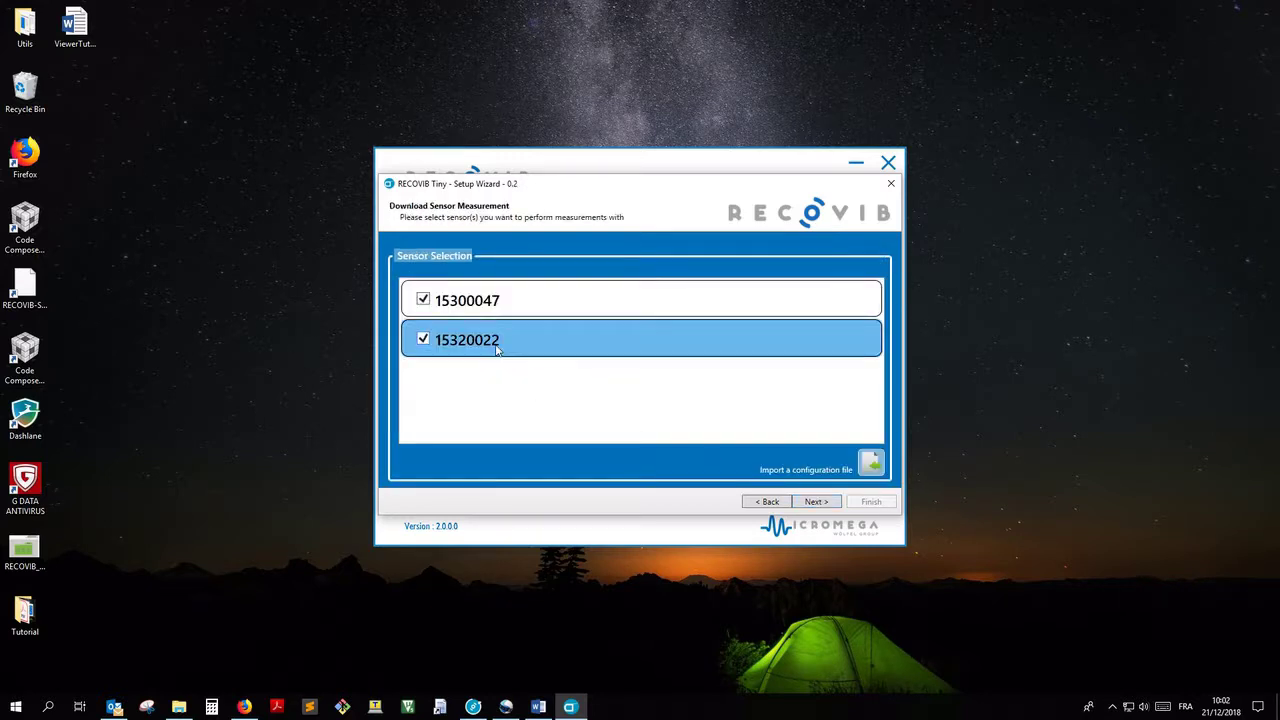
{"action": "left_click", "coordinate": [836, 505]}
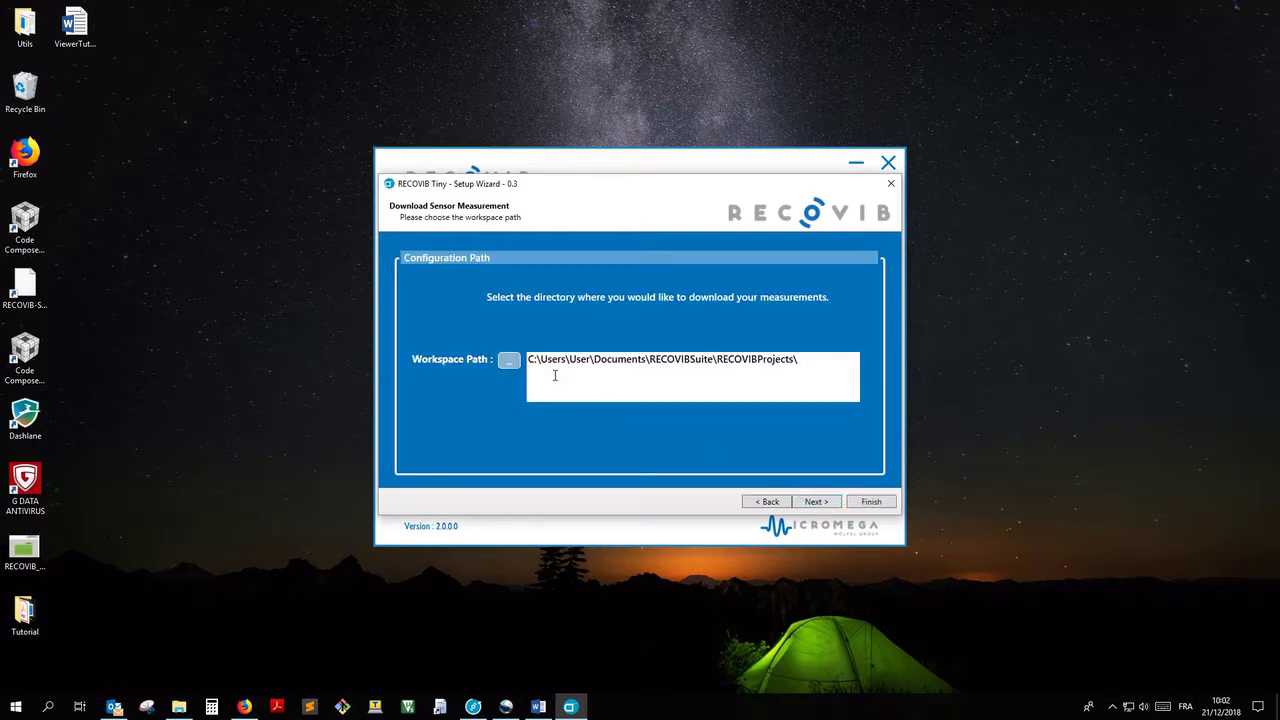
Step: Download the sensor measurements into the RECOVIBProjects workspace folder, then finish and quit the wizard
{"action": "left_click", "coordinate": [814, 502]}
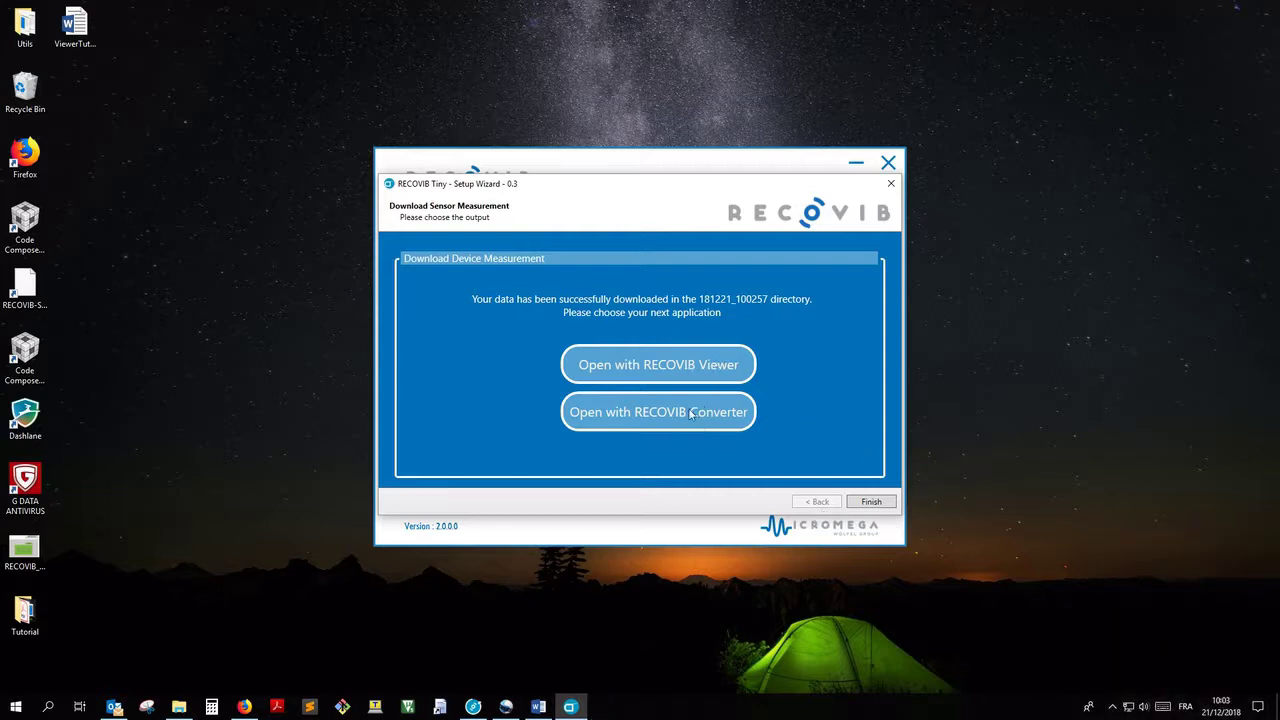
{"action": "left_click", "coordinate": [871, 503]}
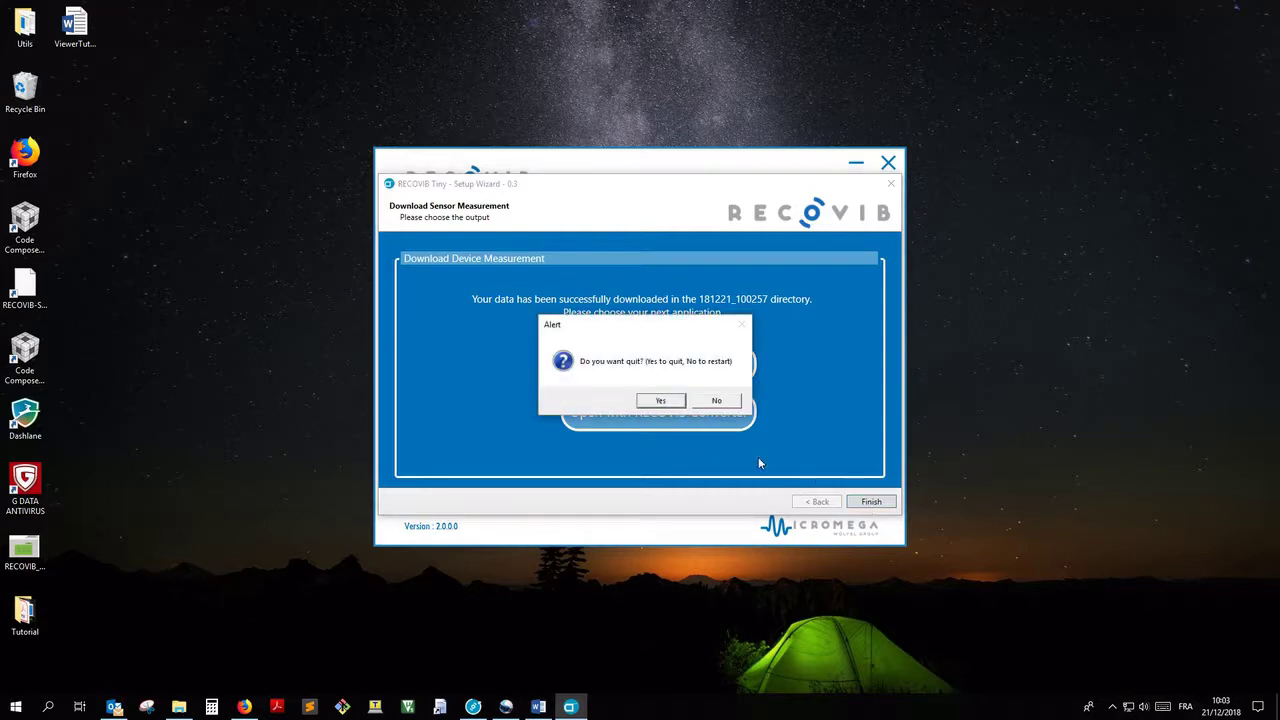
{"action": "left_click", "coordinate": [664, 404]}
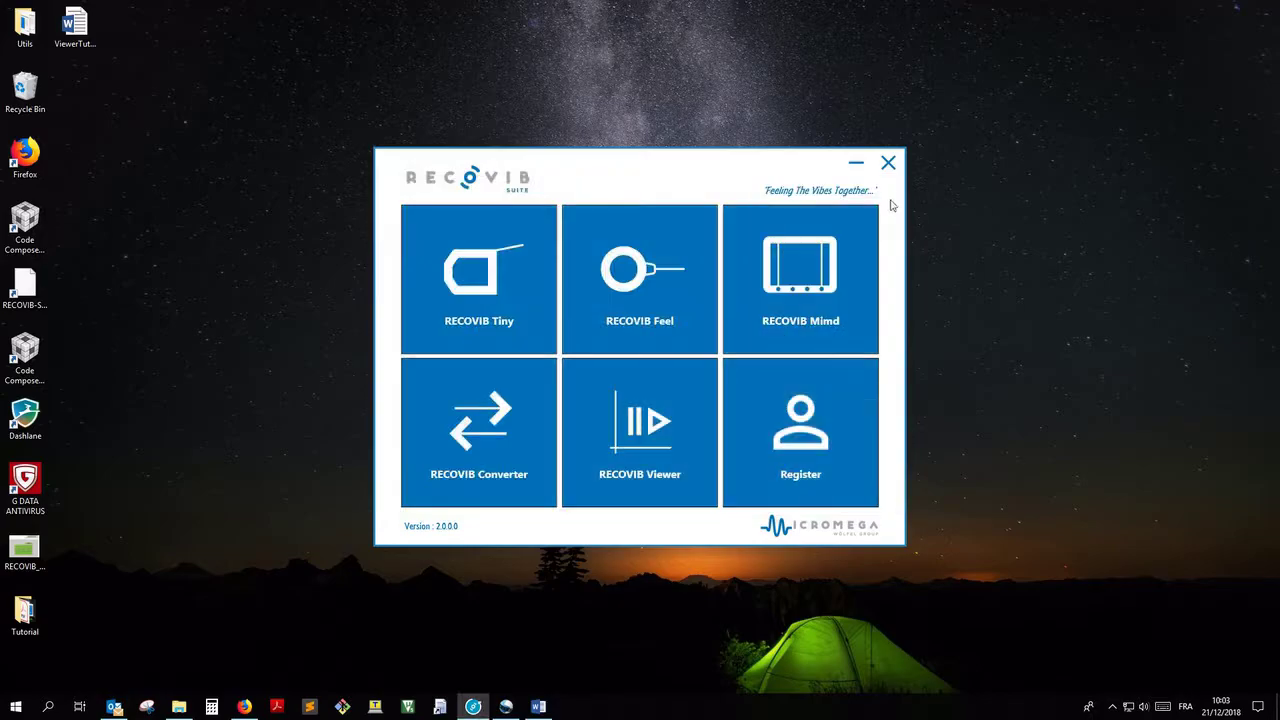